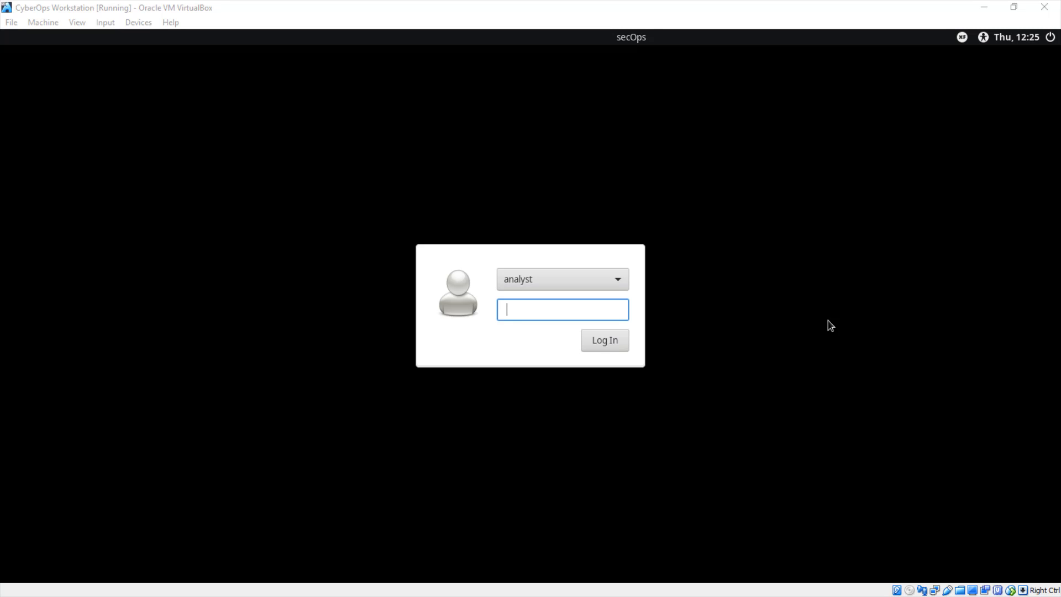
- Log in to the analyst account with the account password
click(575, 306)
text(cyberops)
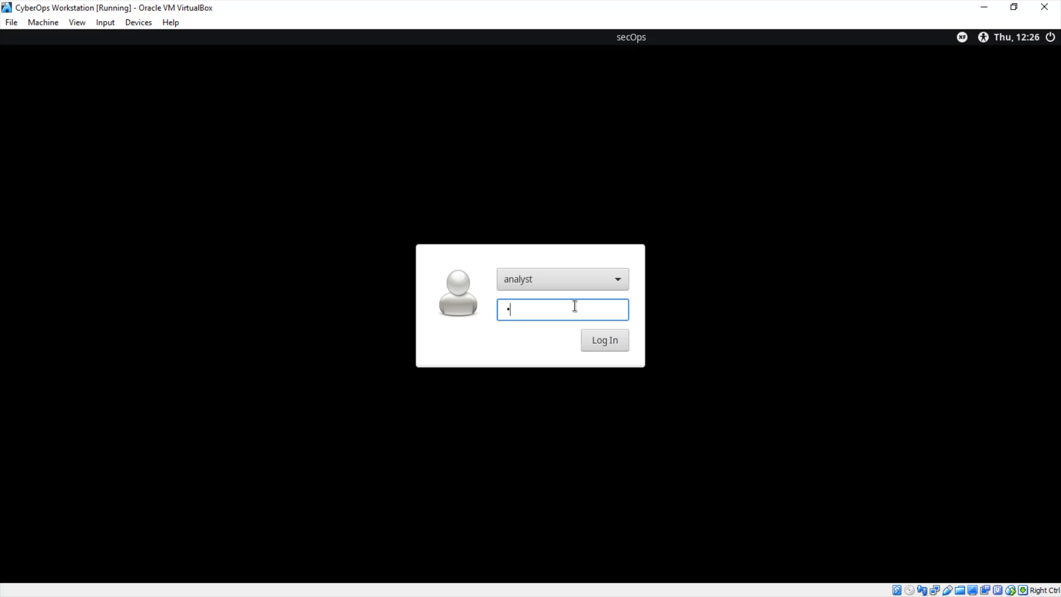
key(Return)
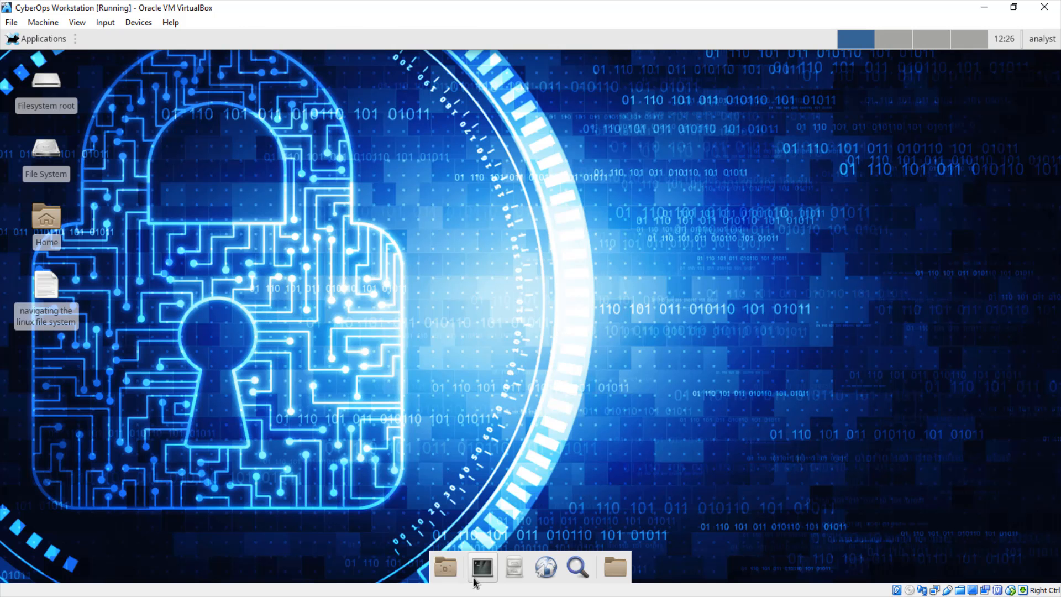
- Open a terminal window and move it toward the middle of the desktop
click(475, 576)
drag(244, 64, 600, 77)
click(419, 90)
click(434, 176)
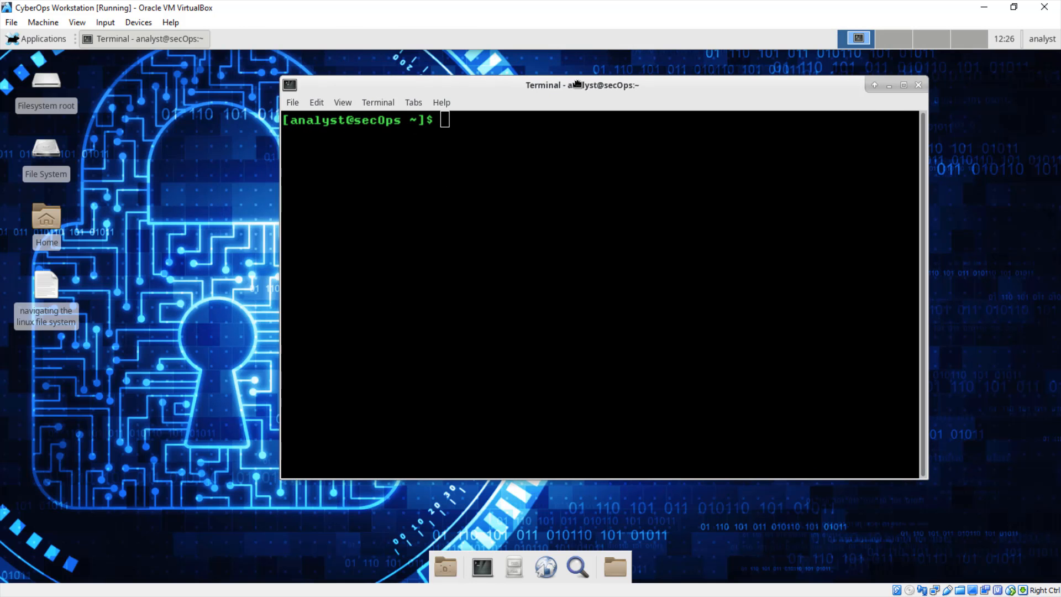
- Run lab.support.files/scripts/cyberops_topo.py with sudo to start the Mininet topology, supplying the account password
text(sudo )
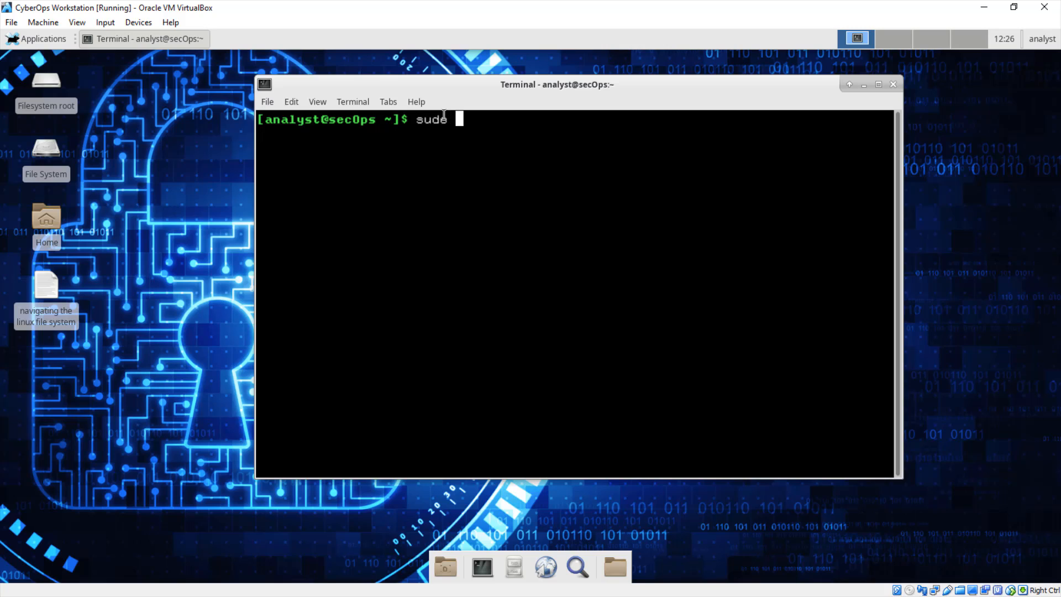
text(lab.)
key(Tab)
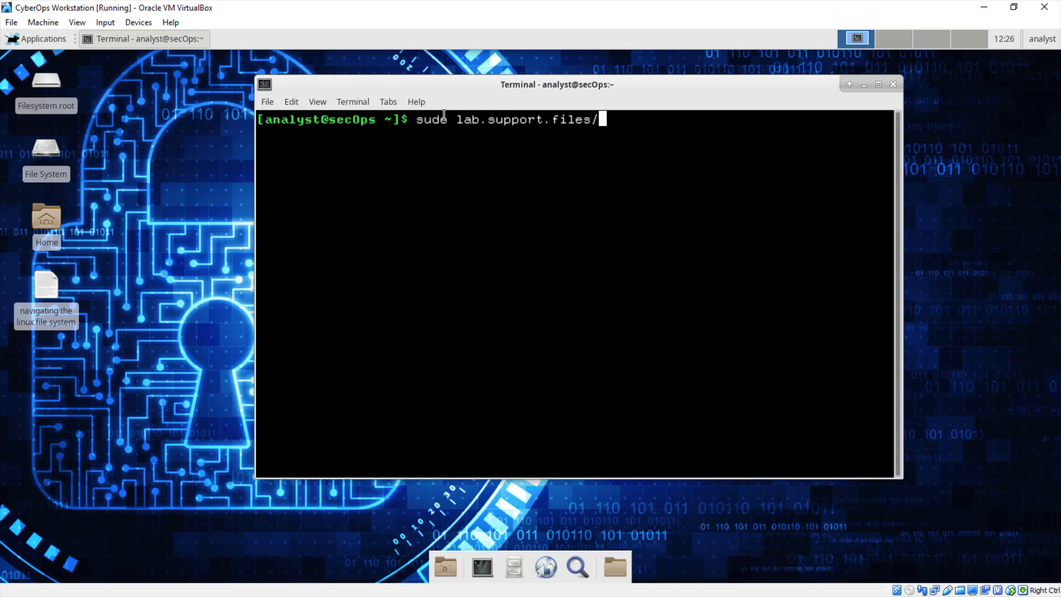
text(scr)
key(Tab)
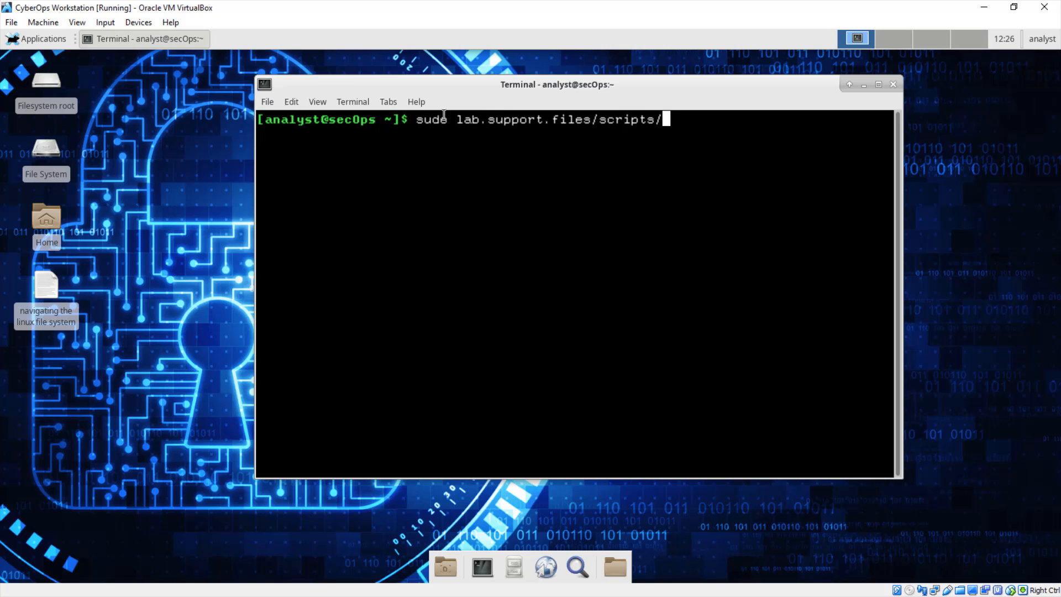
text(cyber)
key(Tab)
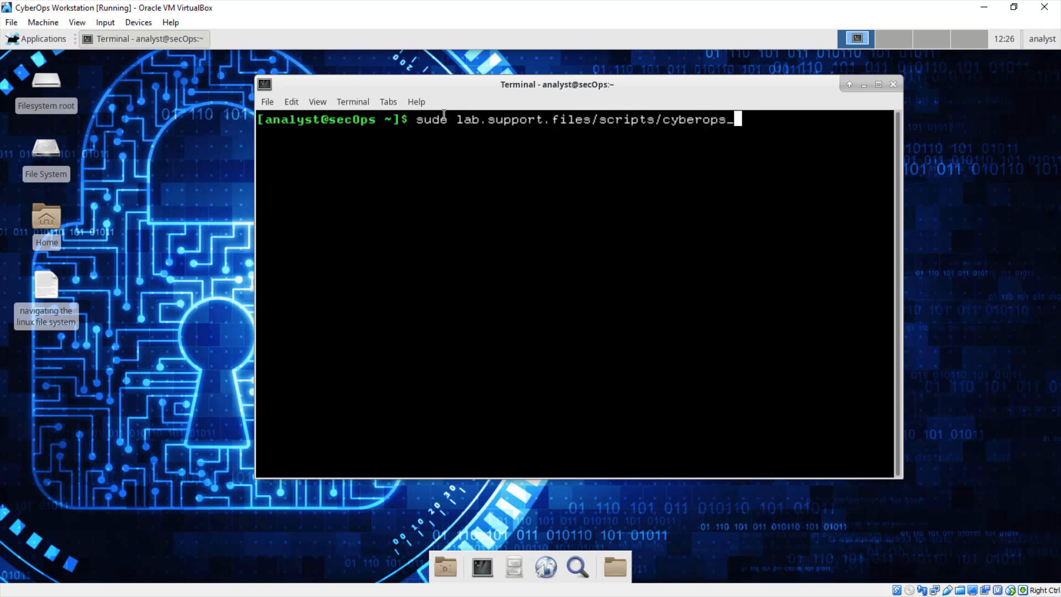
text(t)
key(Tab)
key(Return)
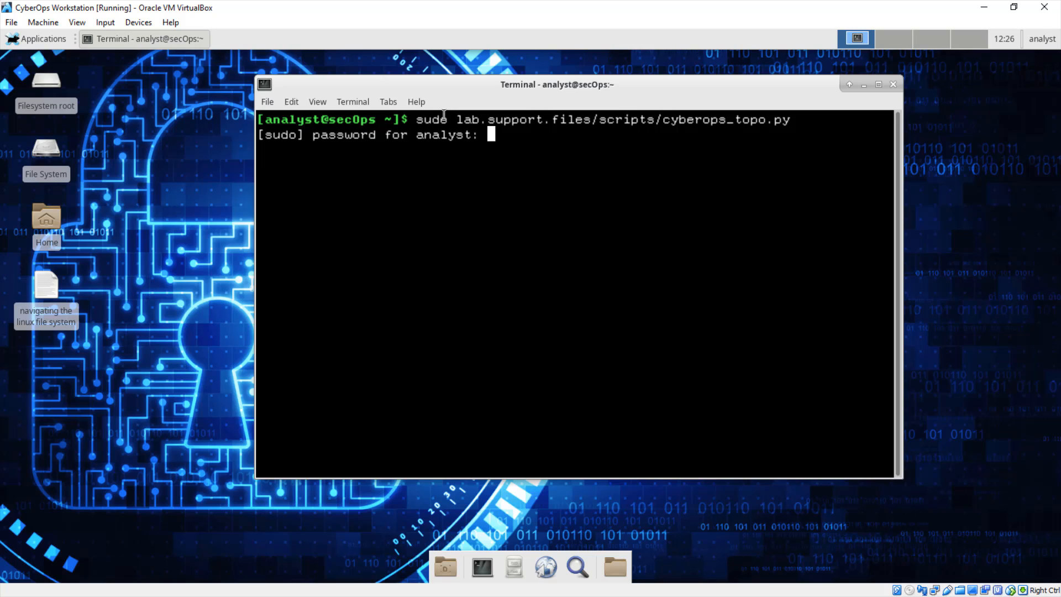
key(Return)
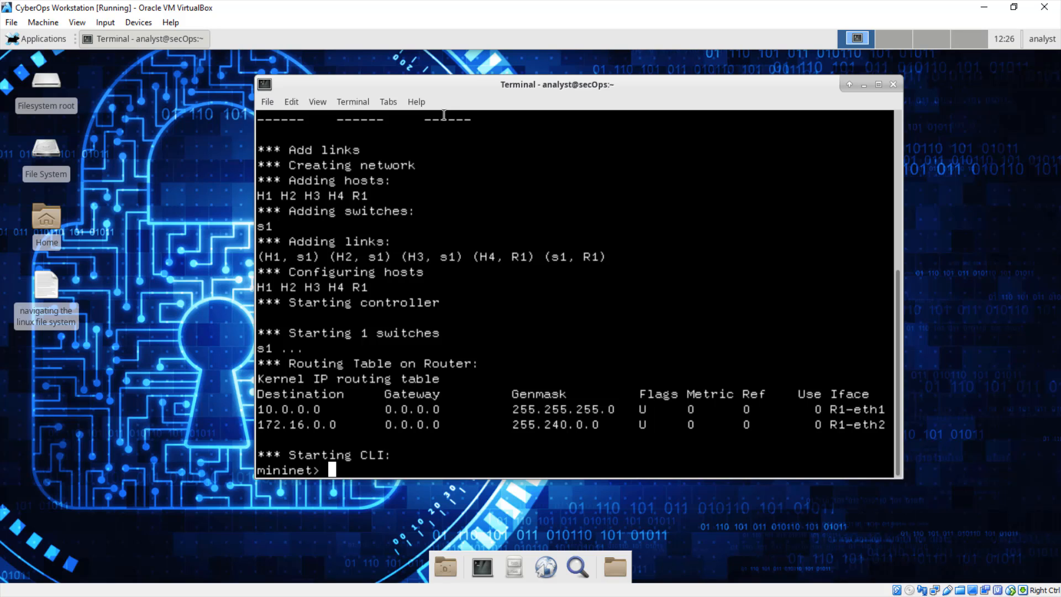
- Open xterm windows for hosts H1 and H2 from the Mininet prompt
text(xterm H)
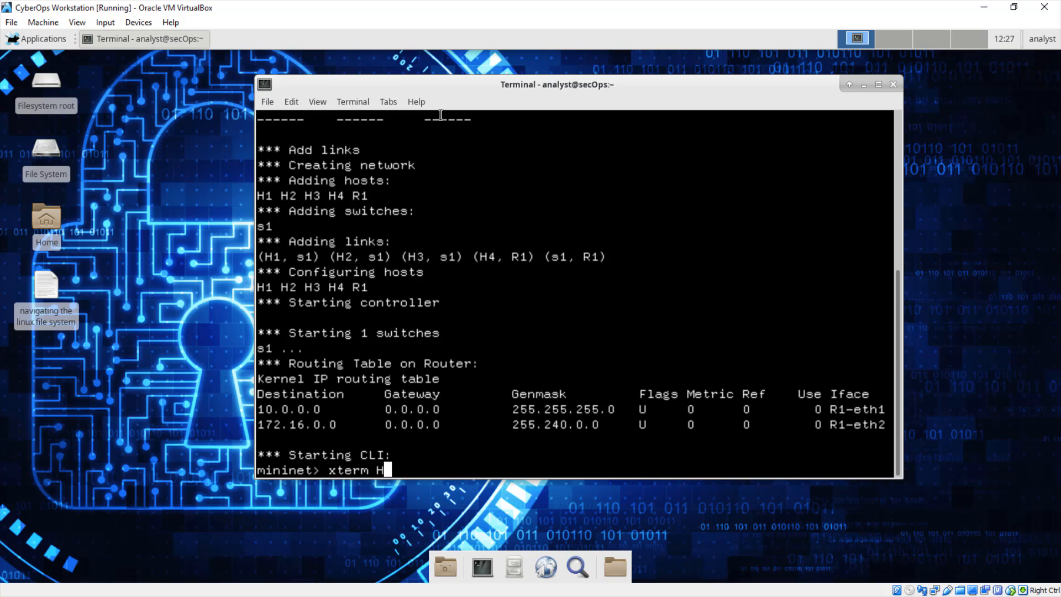
text(1 H2)
key(Return)
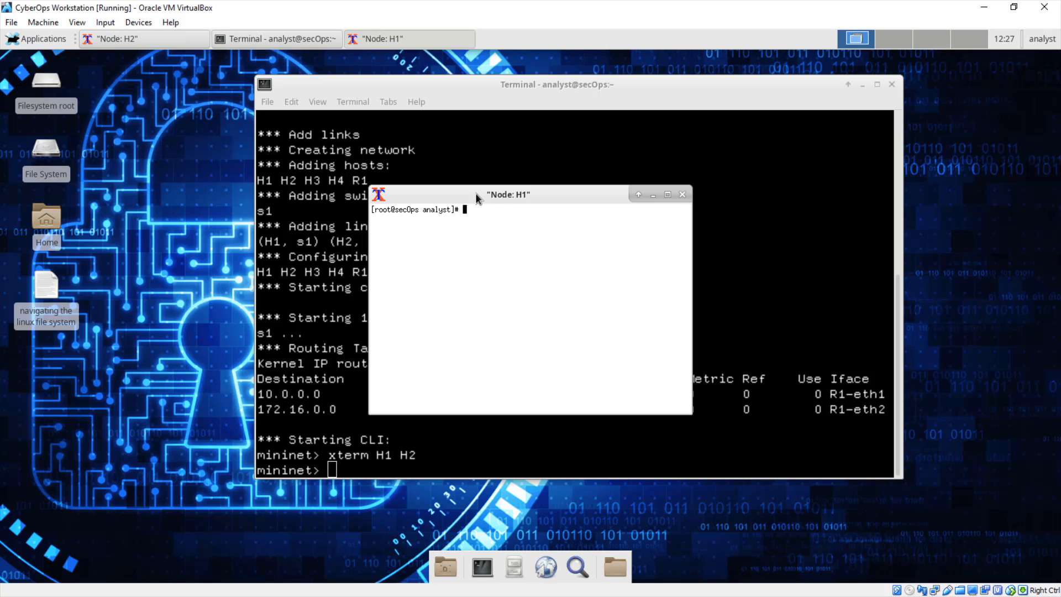
- Arrange the H1 and H2 node windows side by side without overlap
drag(476, 195, 800, 192)
drag(603, 204, 426, 200)
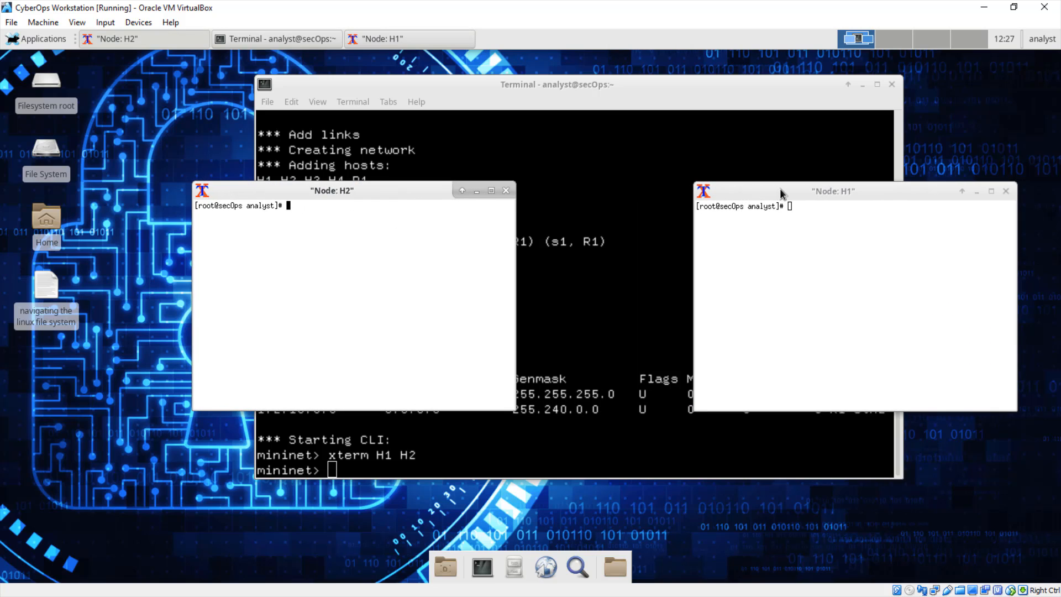
drag(760, 193, 786, 188)
- Start the TFTP server on node H1 by running /home/analyst/lab.support.files/scripts/start_tftpd.sh
click(358, 257)
text(/home/)
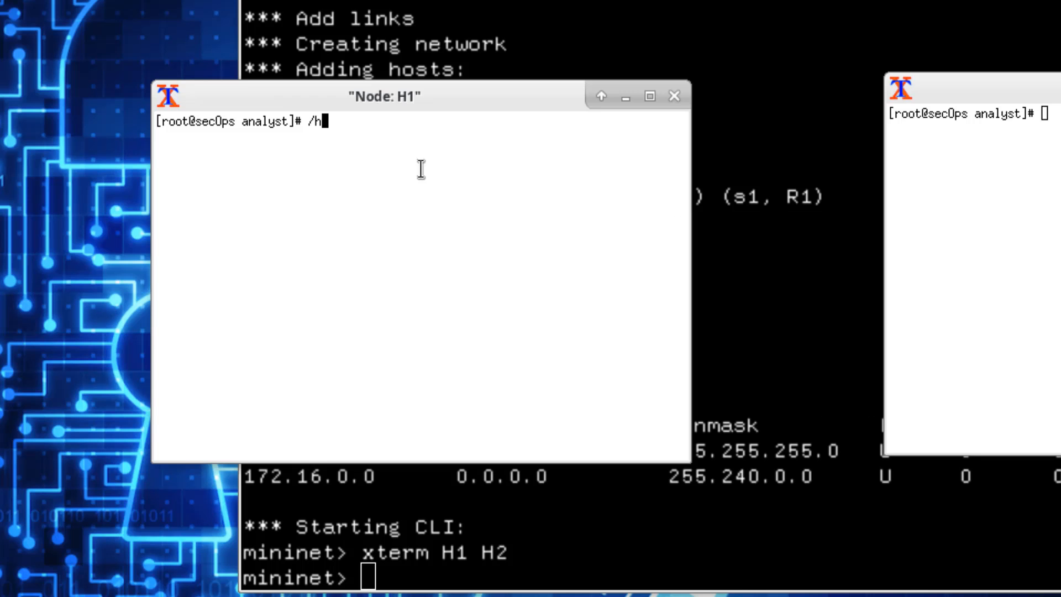
text(an)
key(Tab)
text(lab)
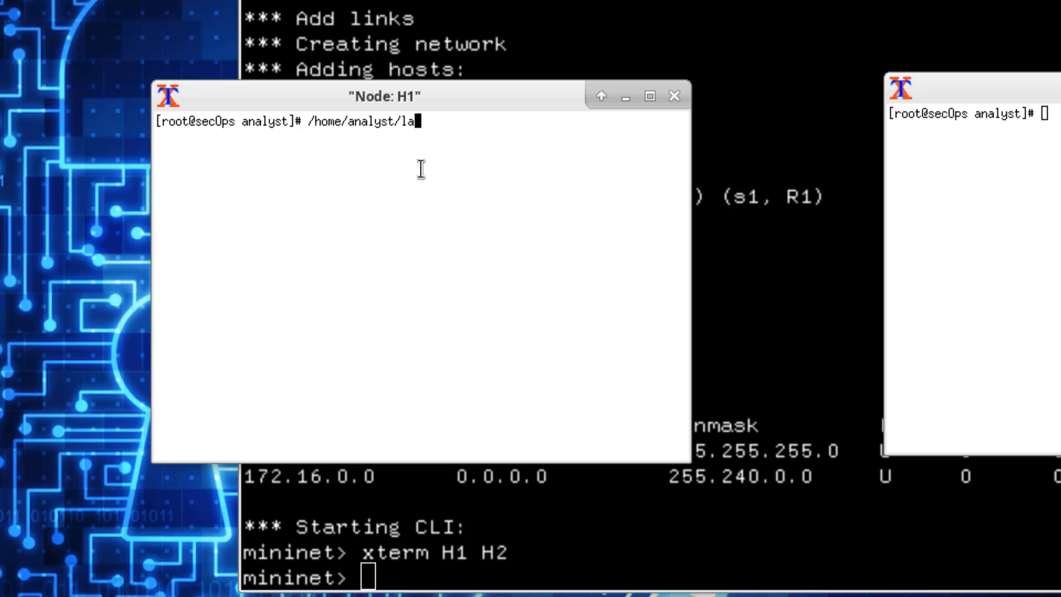
key(Tab)
text(scr)
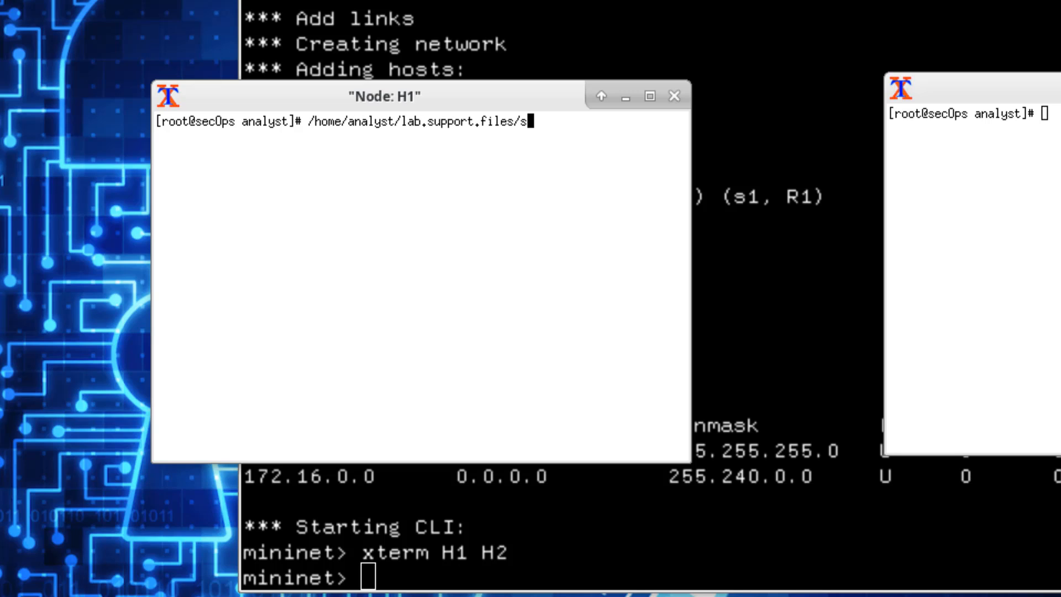
key(Tab)
text(start_)
key(Tab)
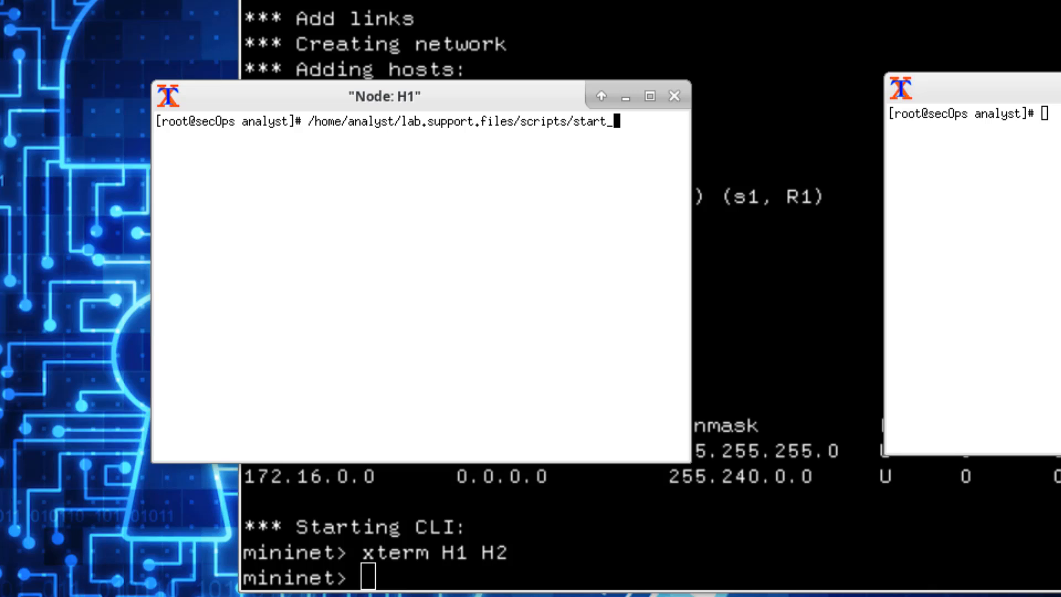
text(tftpd.sh)
key(Tab)
key(Return)
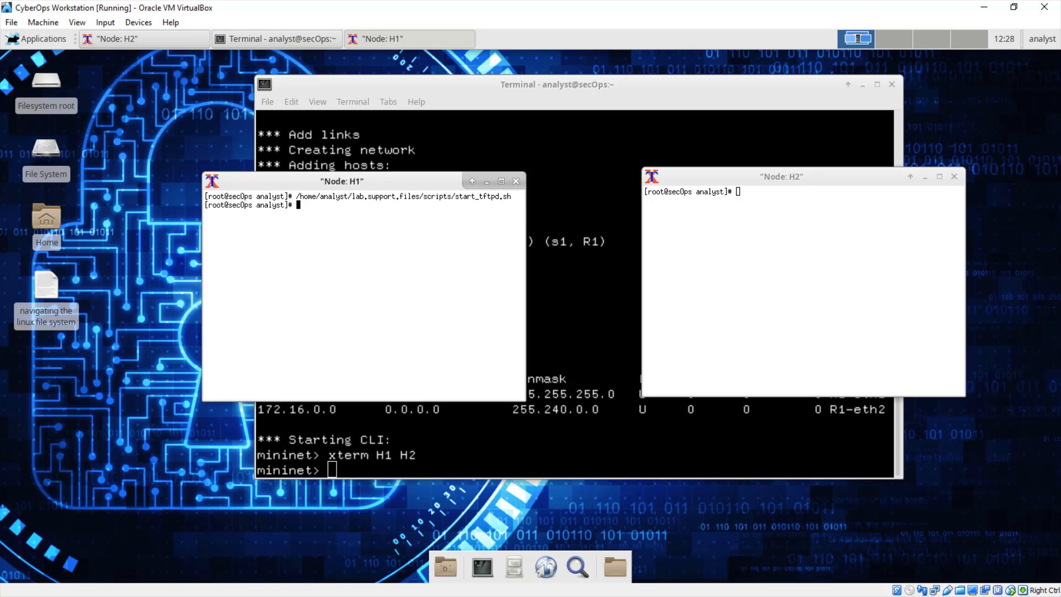
- On H1, use echo to write "This file contains my tftp data." into /srv/tftp/my_tftp_data
text(echo )
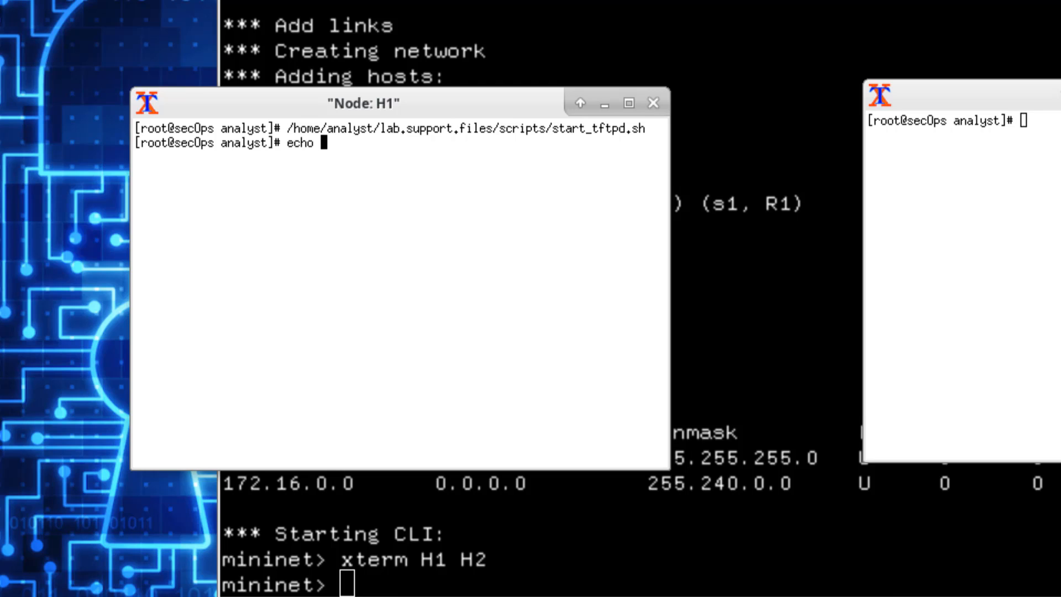
text("This file conta)
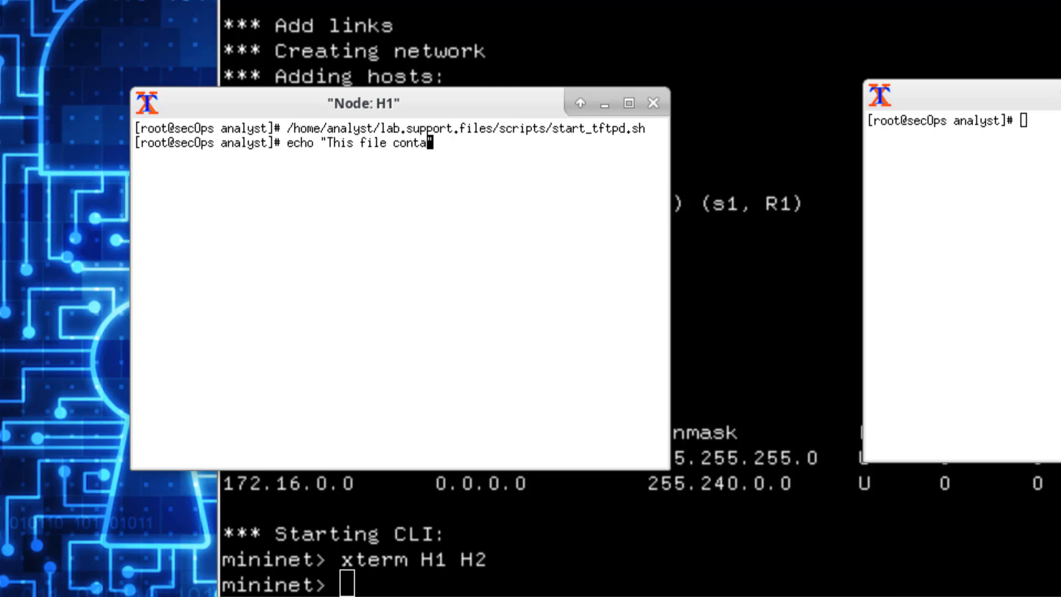
text(ins my )
text(ft)
key(BackSpace)
key(BackSpace)
text(tftp data)
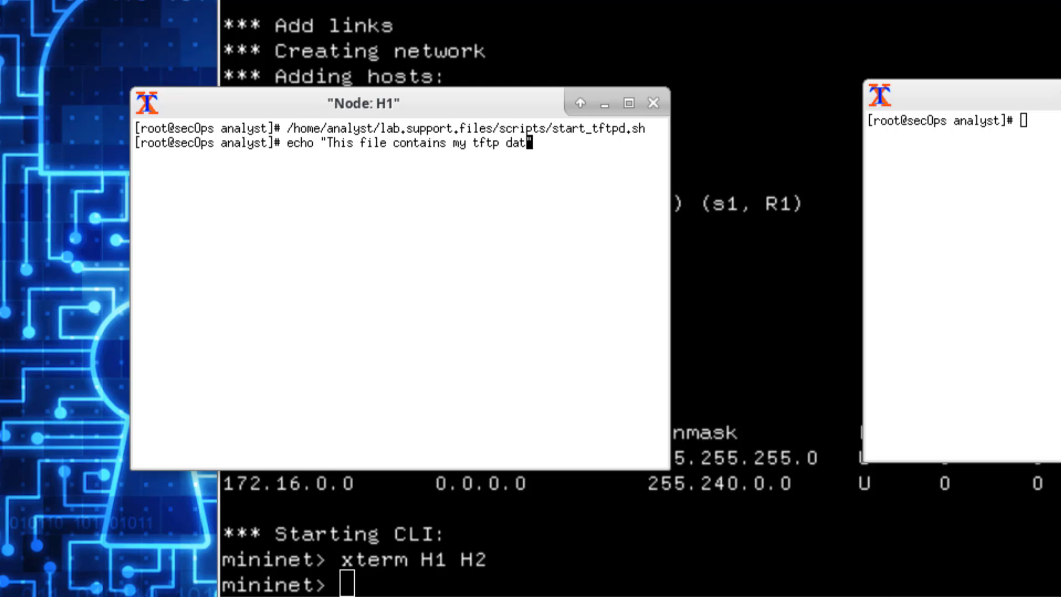
text(." > /srv/tftp/)
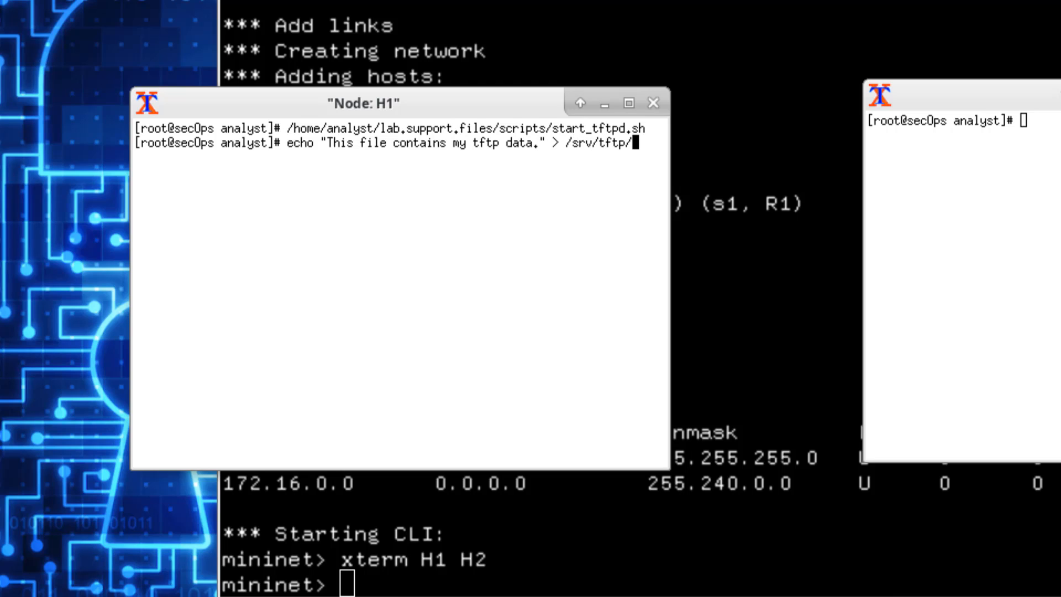
text(my)
text(_tftp_data)
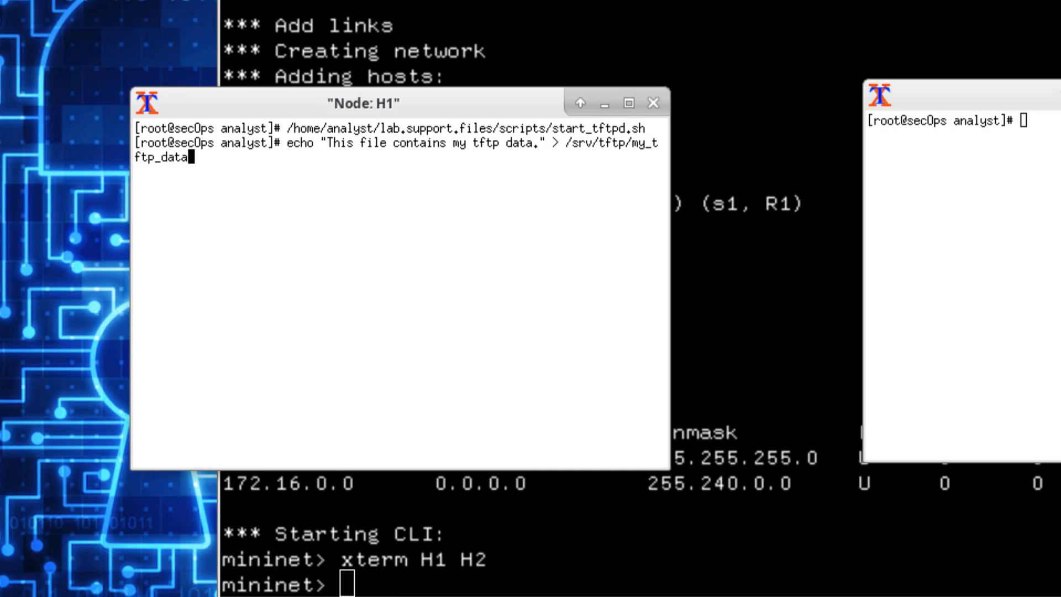
key(Return)
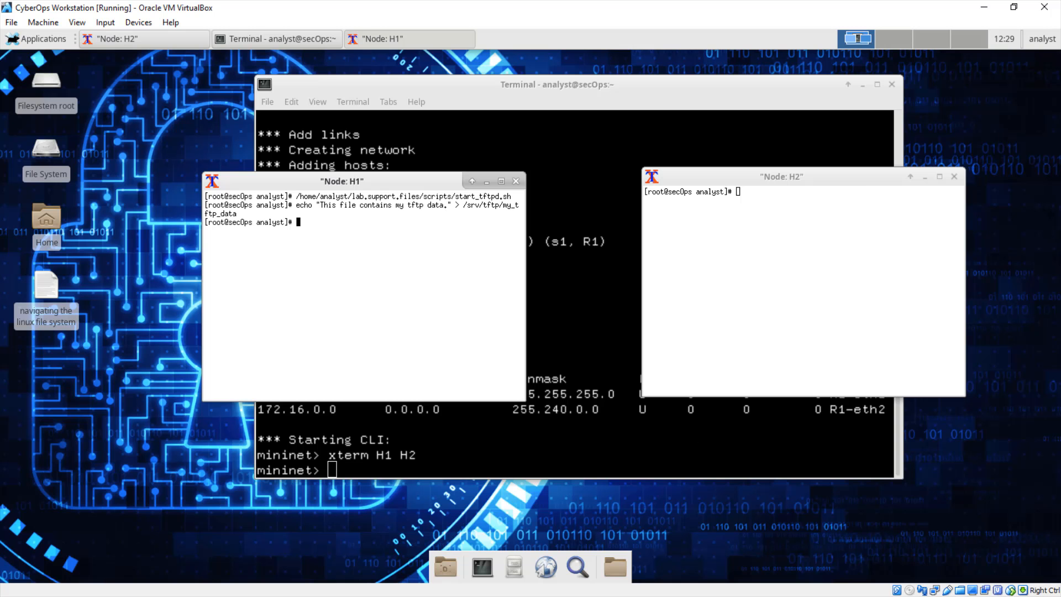
- Display the contents of /srv/tftp/my_tftp_data on H1 with cat and check the text
text(cat )
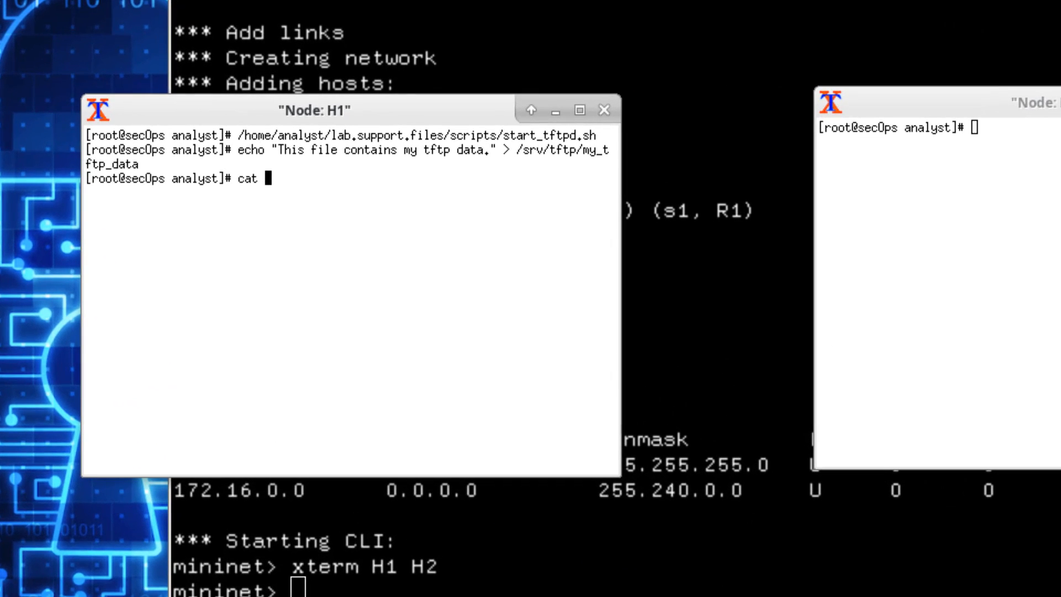
text(/srv/tfpt)
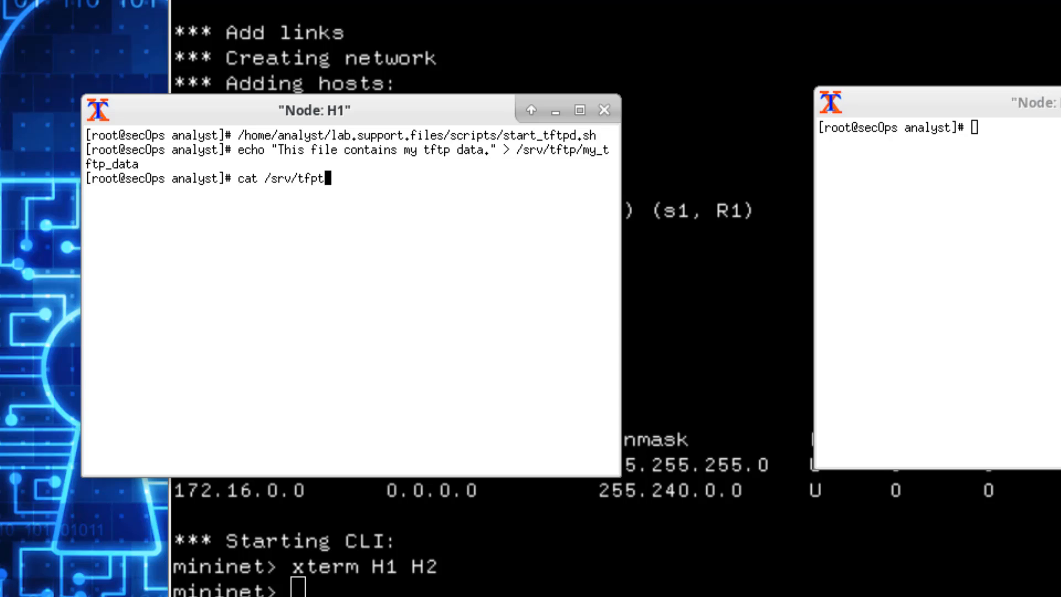
key(BackSpace)
key(BackSpace)
text(tp/my)
key(Tab)
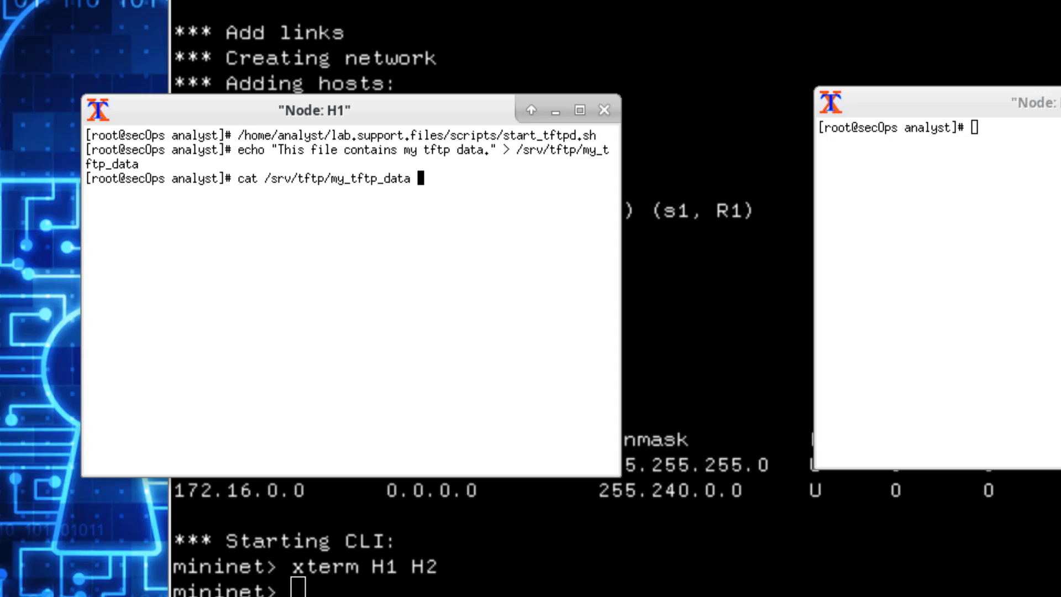
key(Return)
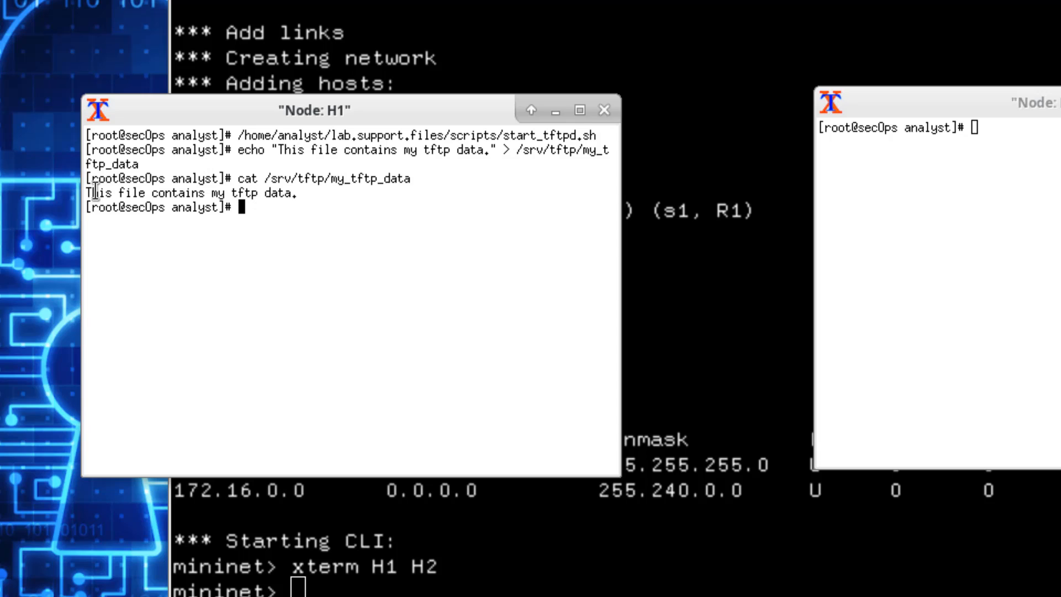
drag(89, 193, 304, 193)
click(309, 196)
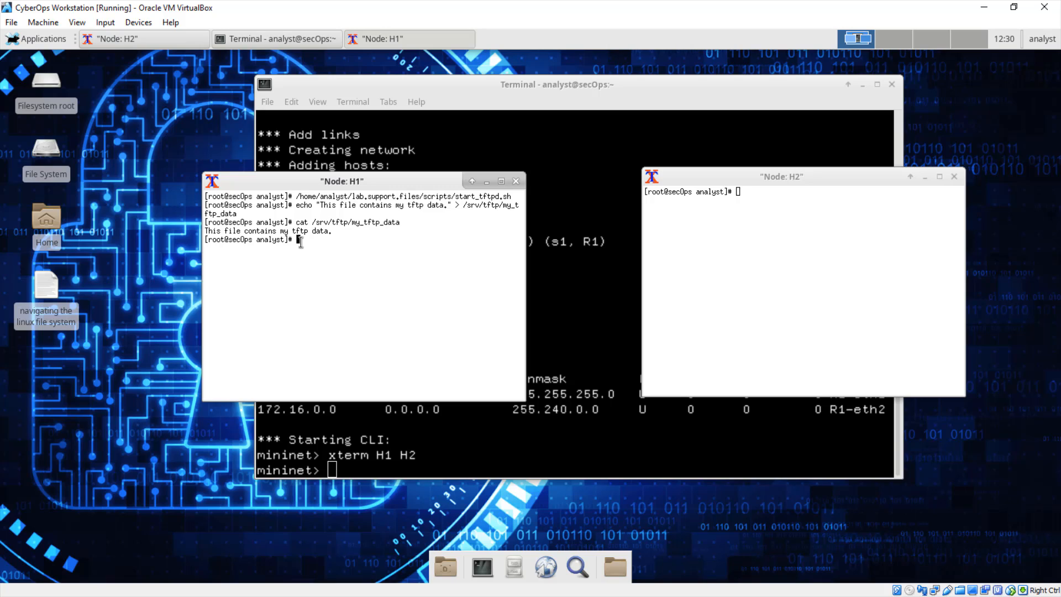
- On node H2, create an empty file named my_tftp_data with the touch command
click(756, 206)
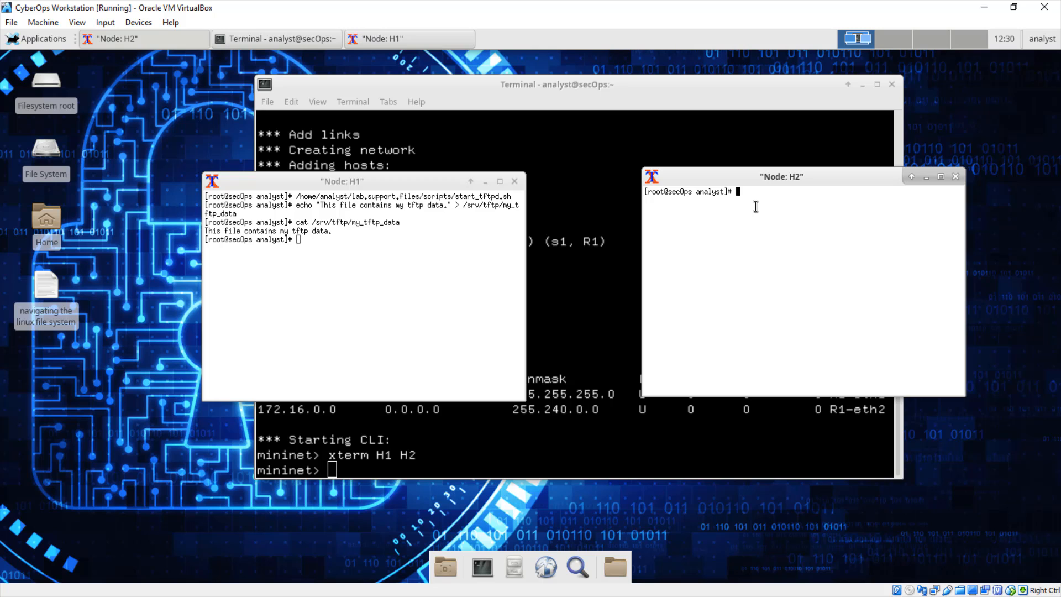
text(touc)
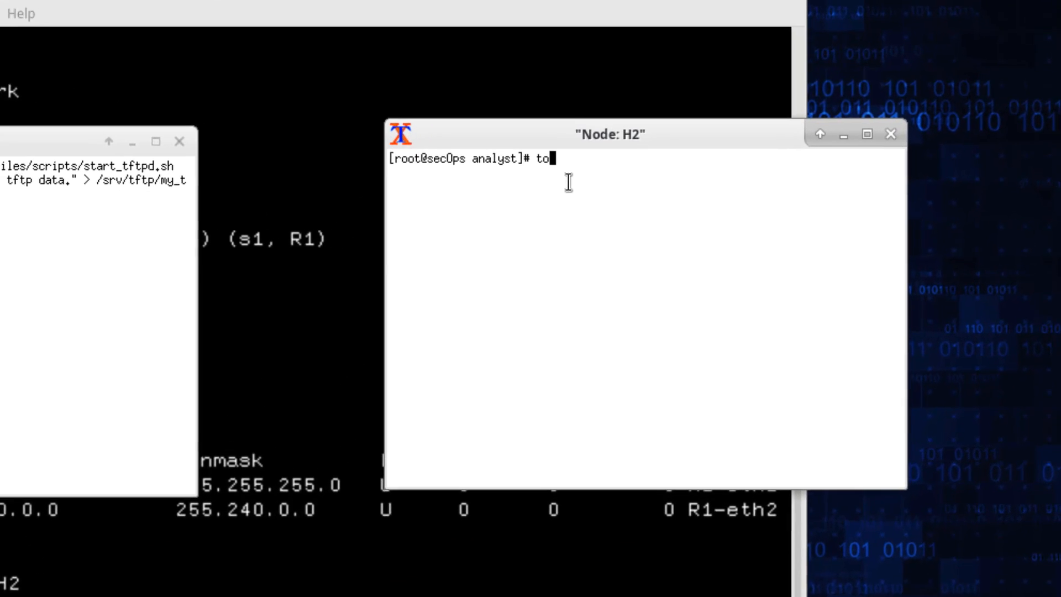
text(h)
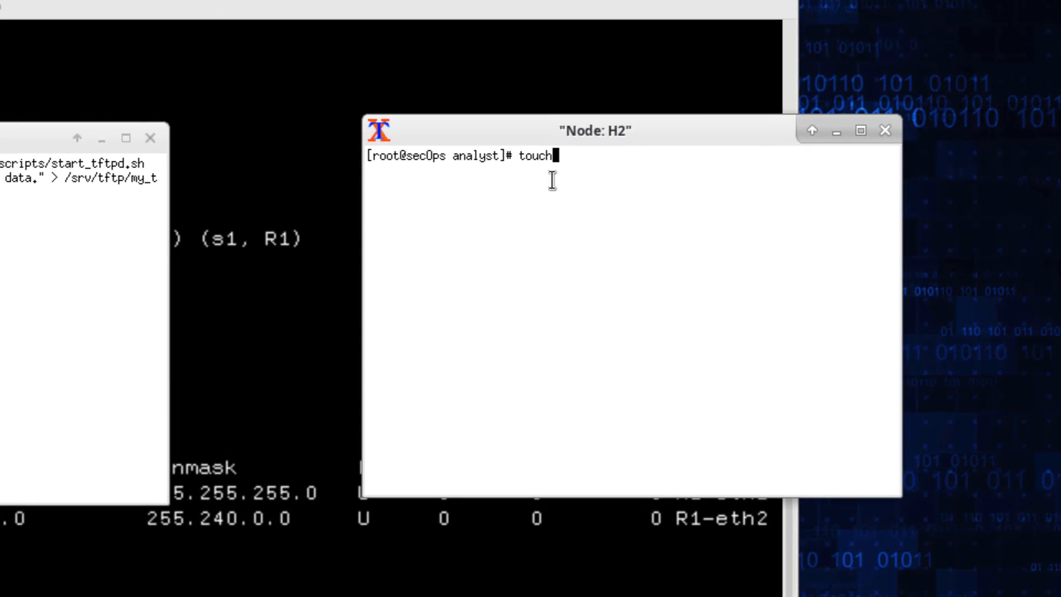
text( my_tftp_data)
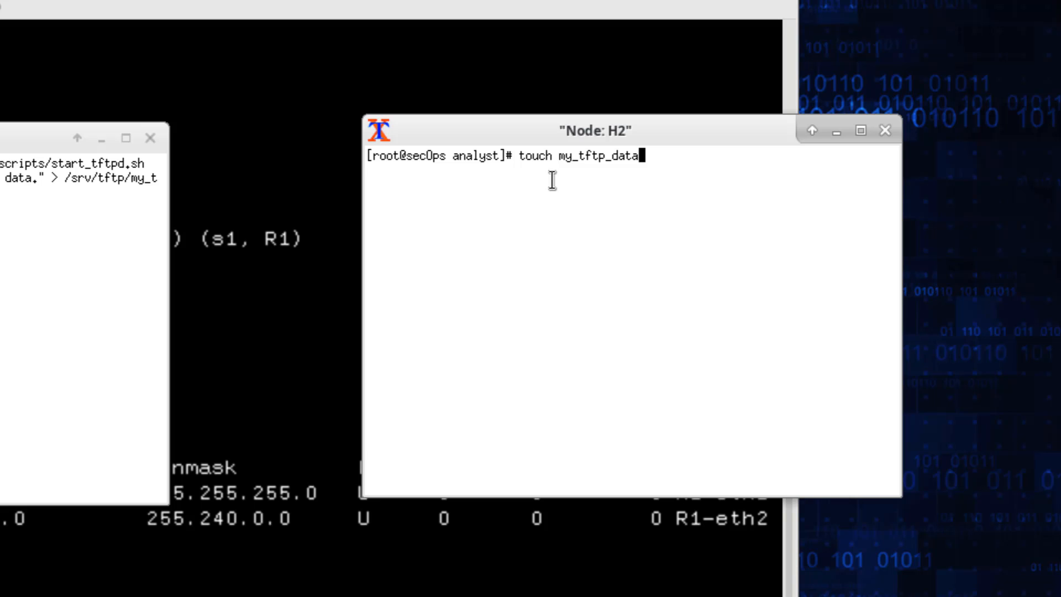
key(Return)
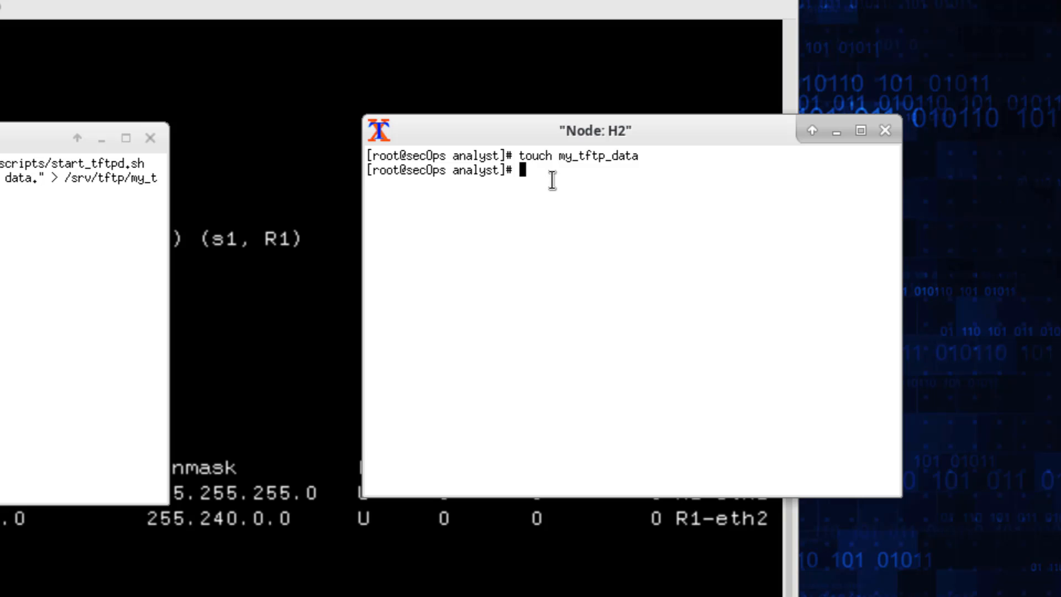
- Launch Wireshark in the background from node H1 with wireshark-gtk &
text(wirs)
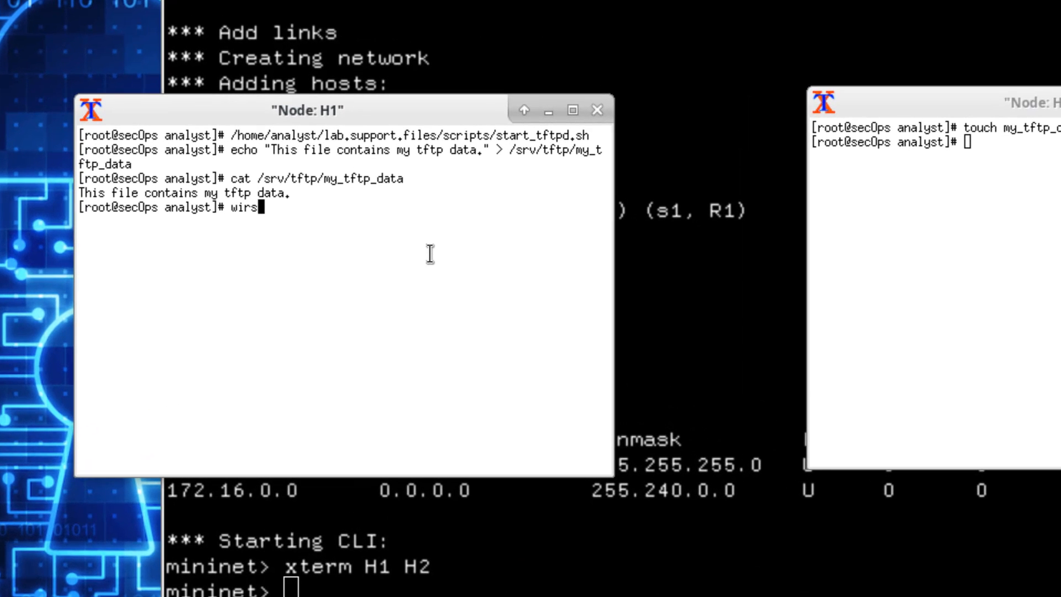
key(BackSpace)
text(eshark-gtk )
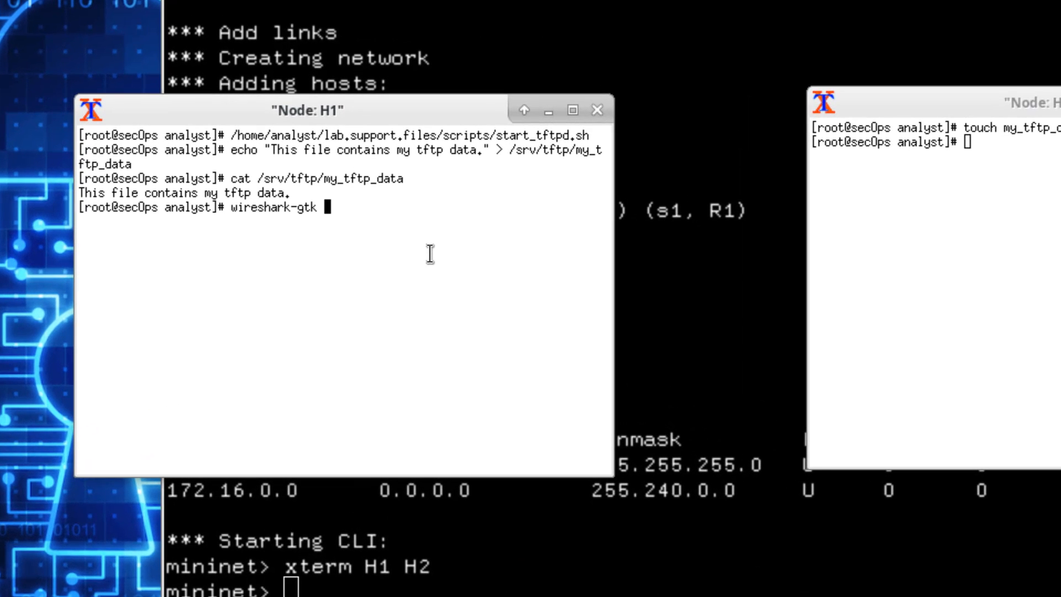
text(&)
key(Return)
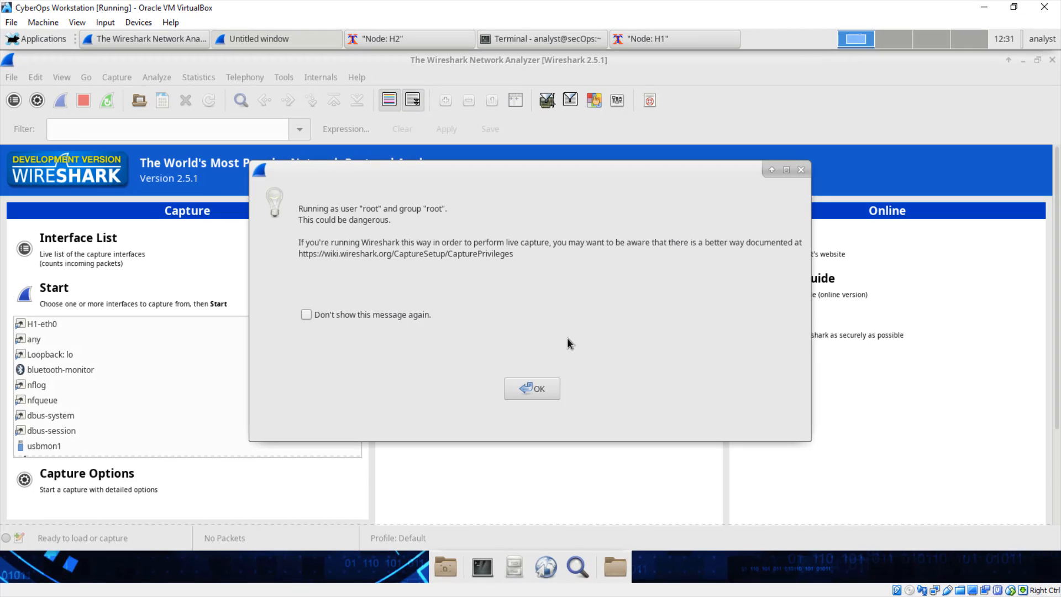
click(551, 389)
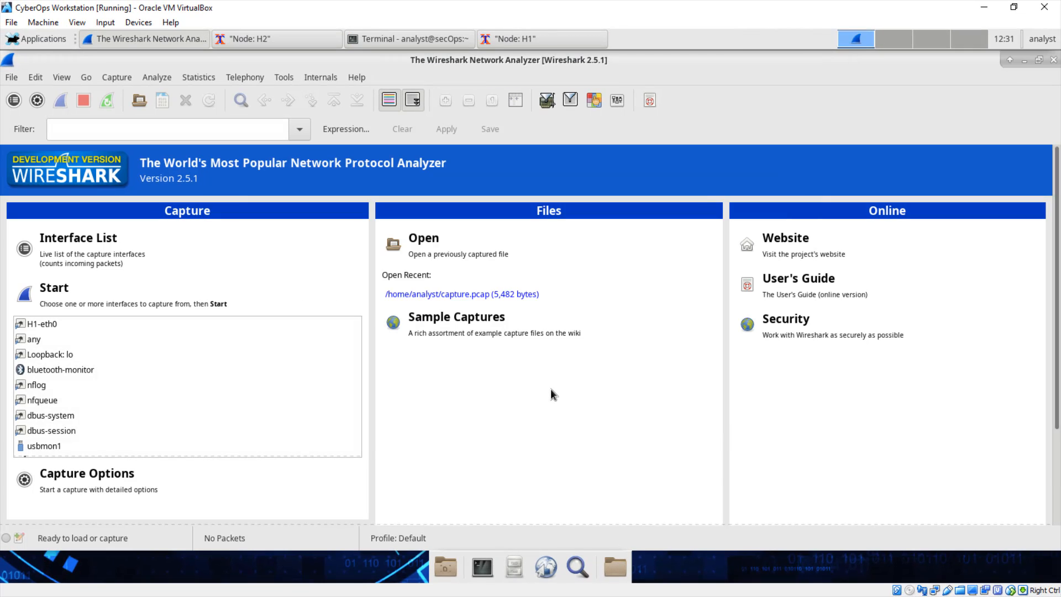
- In the UDP protocol preferences, enable "Validate the UDP checksum if possible" and apply the setting
click(36, 77)
click(98, 432)
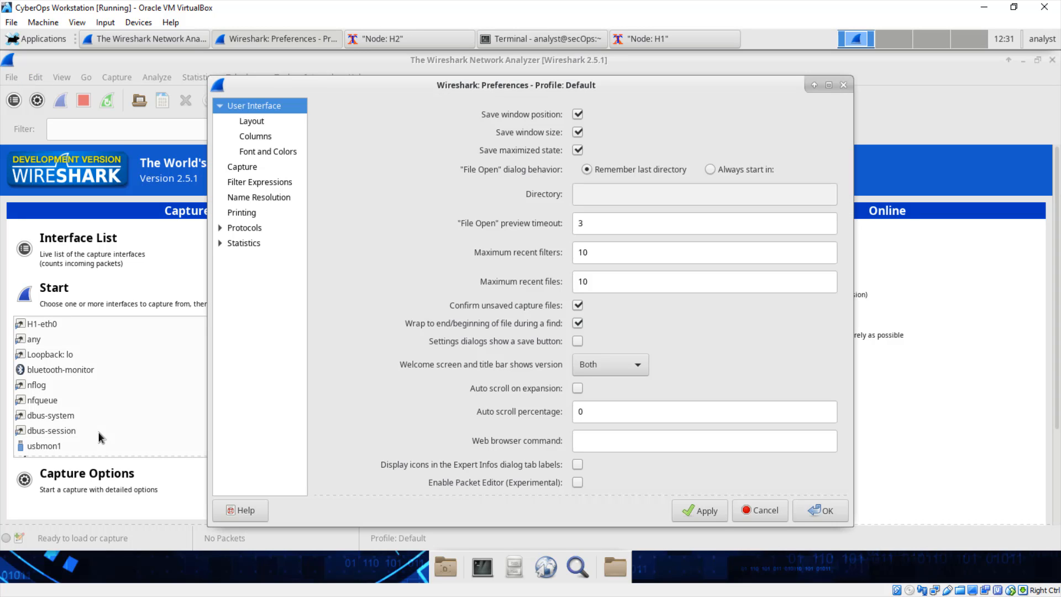
click(220, 227)
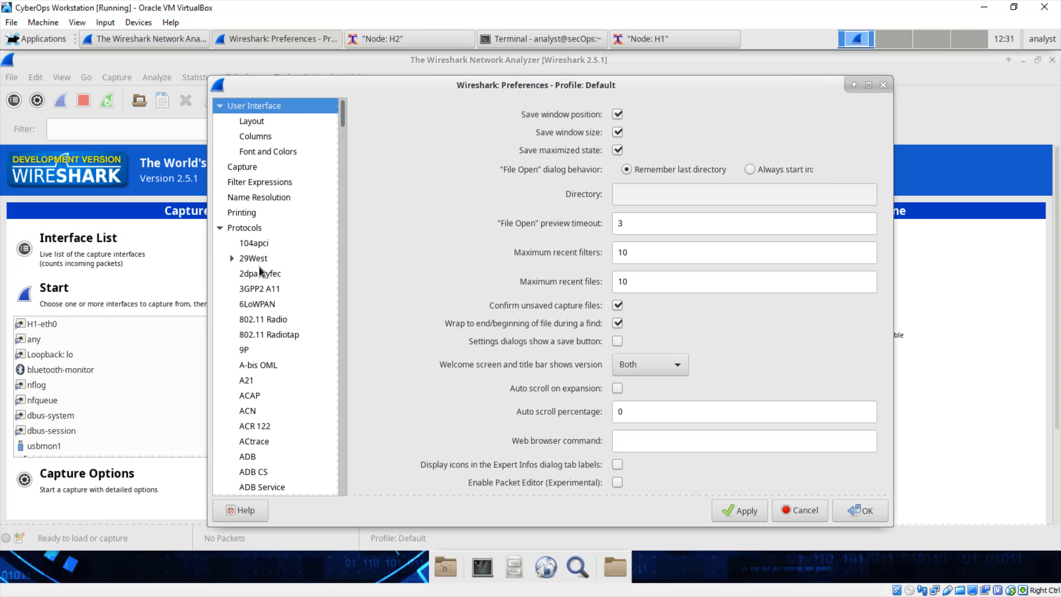
scroll(264, 348, down, 20)
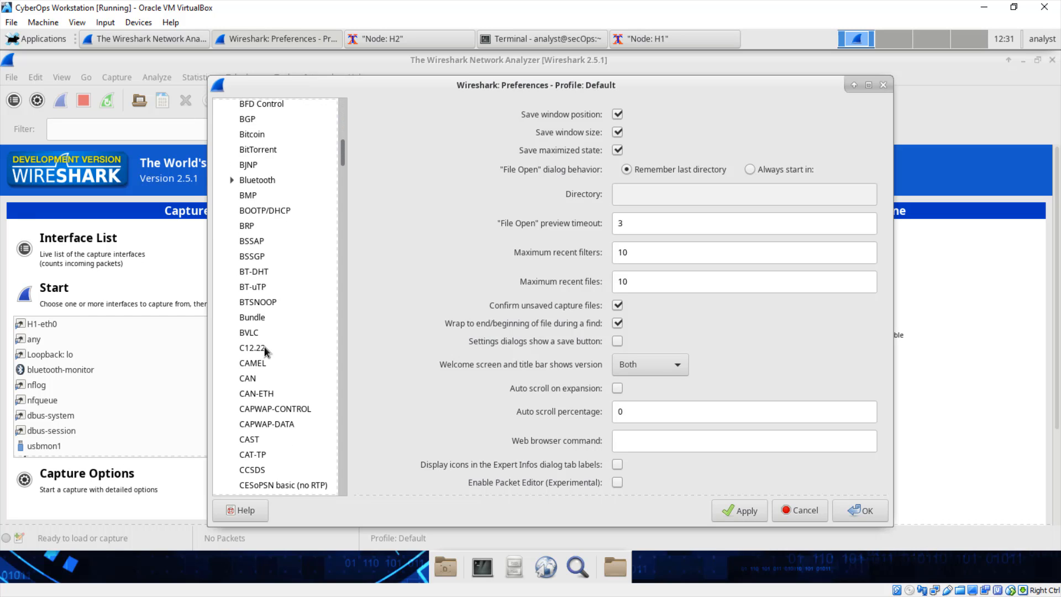
scroll(264, 351, down, 20)
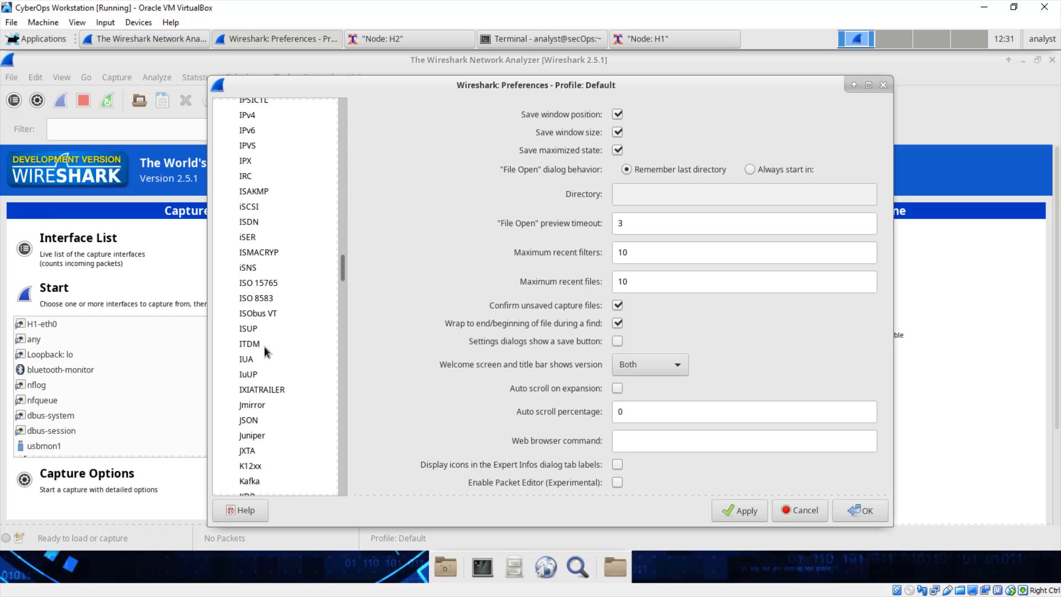
scroll(264, 350, down, 20)
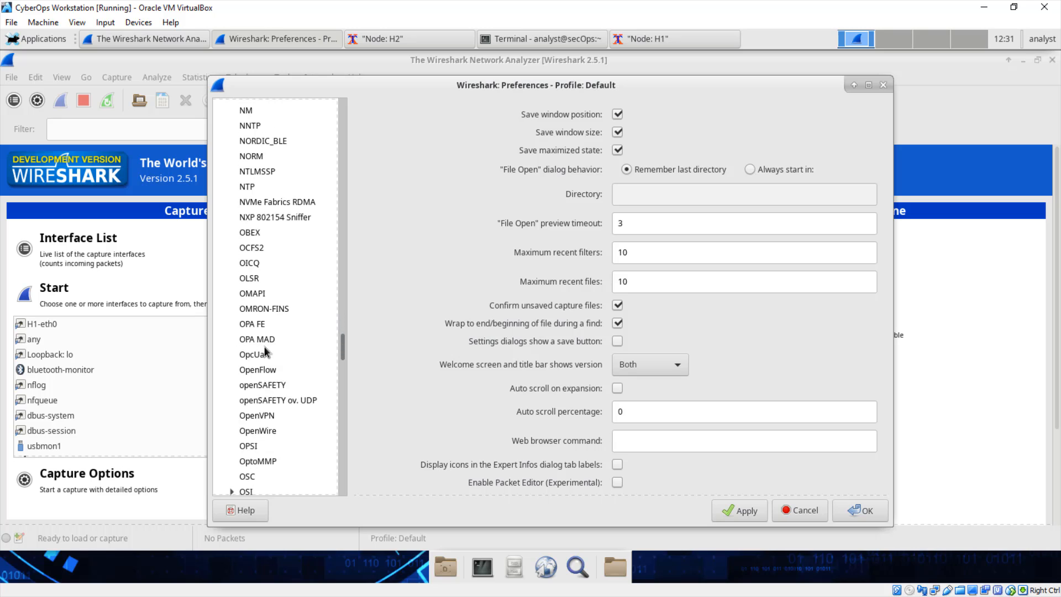
scroll(265, 351, down, 20)
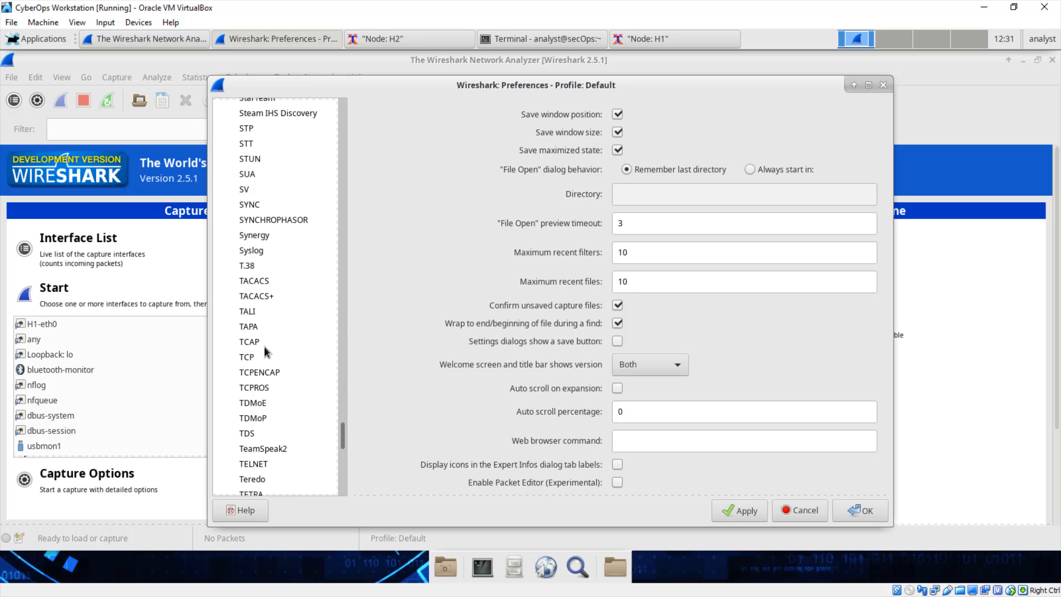
scroll(264, 351, down, 15)
click(257, 359)
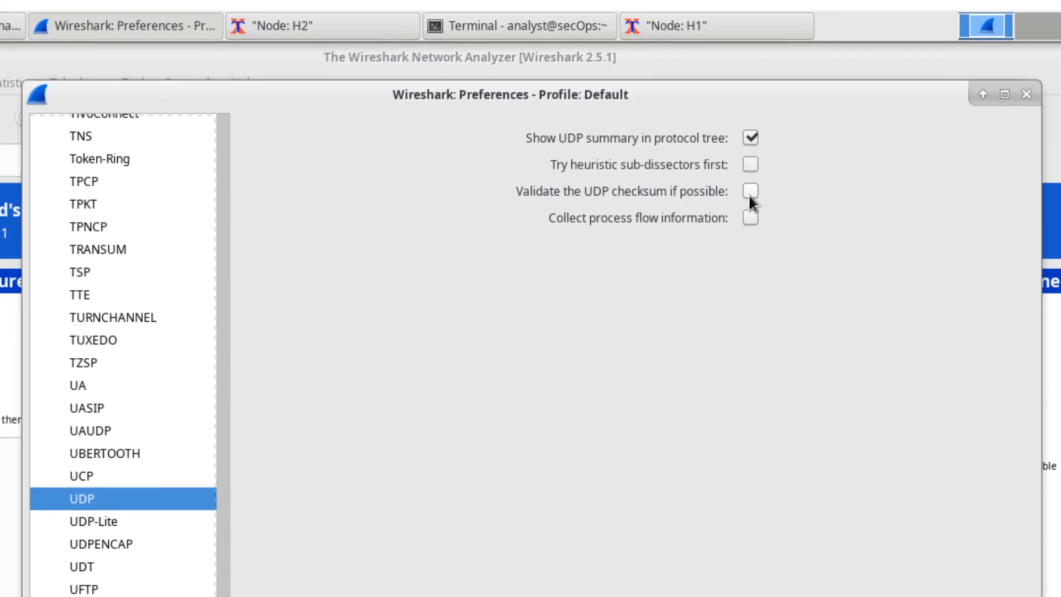
click(759, 197)
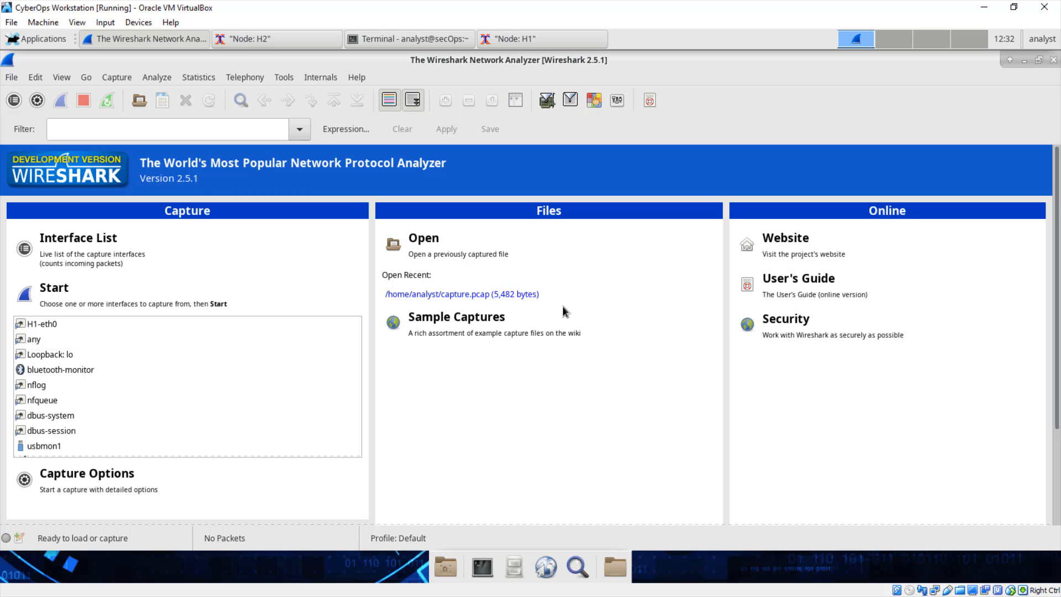
- Start a live packet capture on the H1-eth0 interface
click(49, 324)
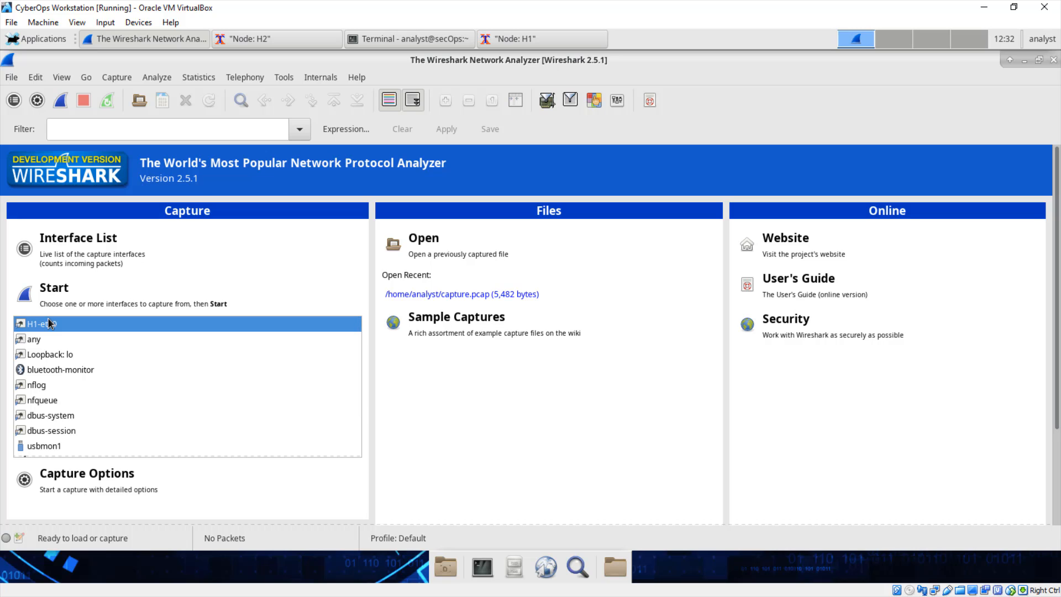
double_click(48, 319)
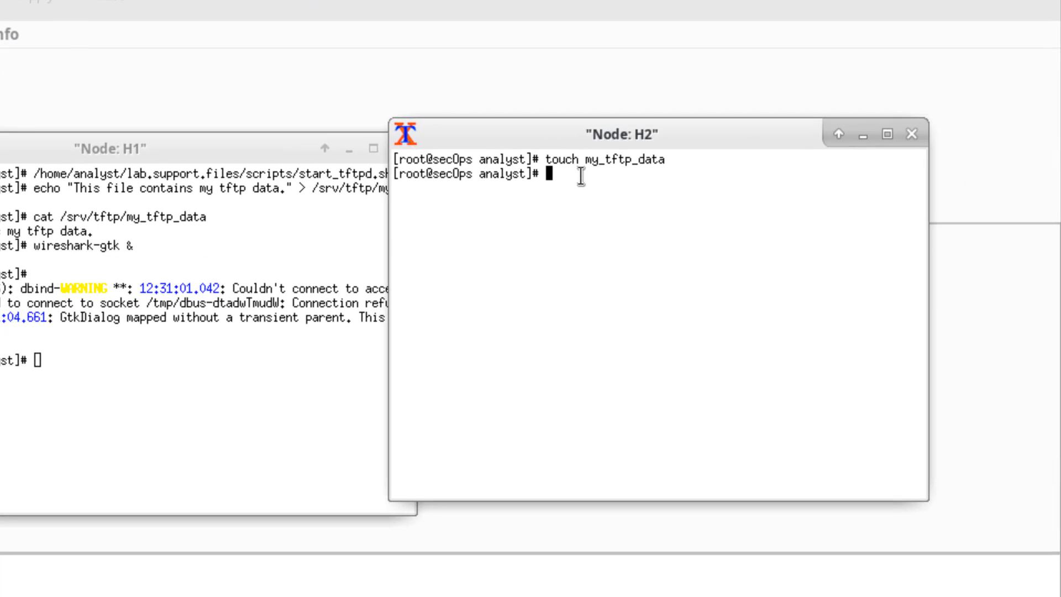
- On node H2, download the file from the TFTP server by running tftp 10.0.0.11 -c get my_tftp_data
text(tftp 10.0.0.11)
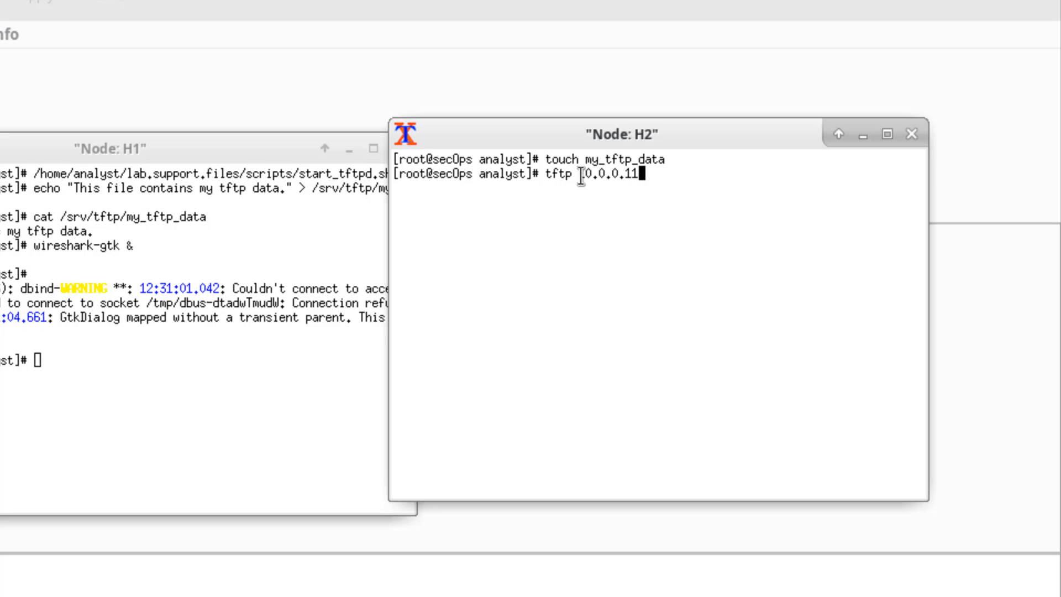
text( -c get my)
key(Tab)
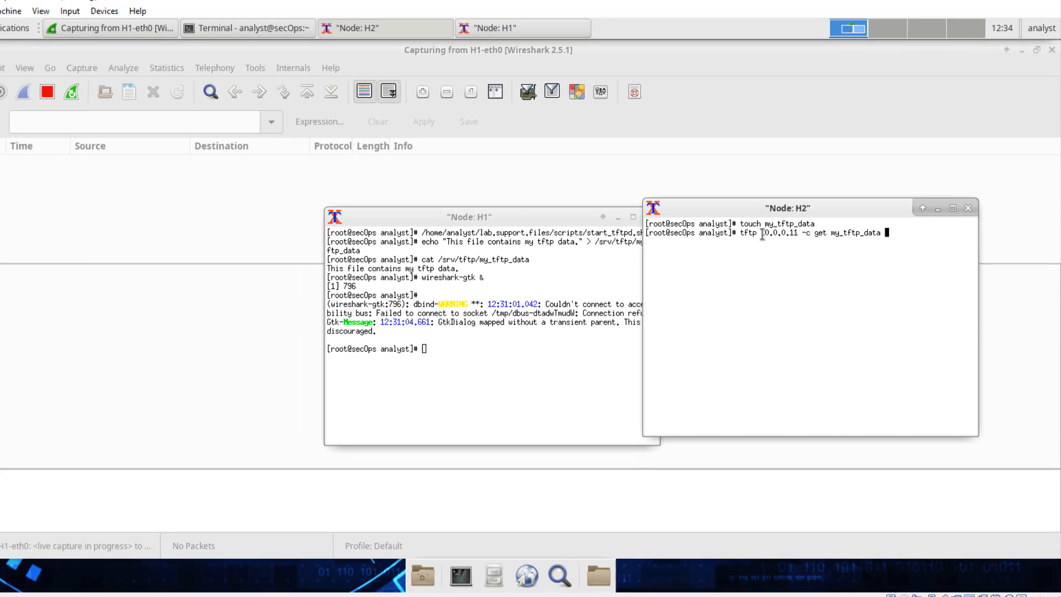
key(Return)
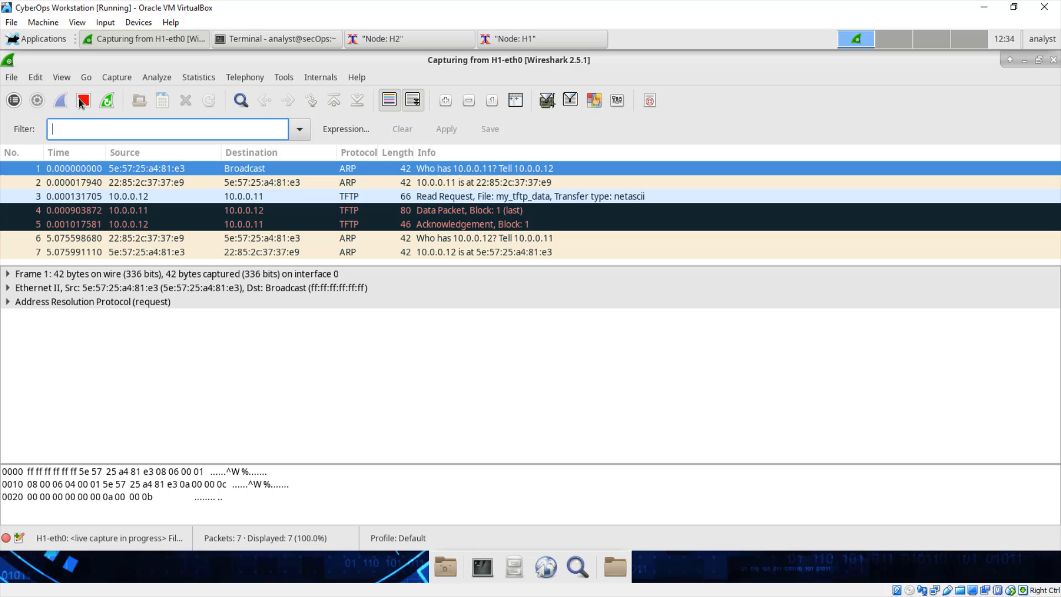
- Stop the H1-eth0 capture and apply the display filter tftp to the captured packets
click(82, 100)
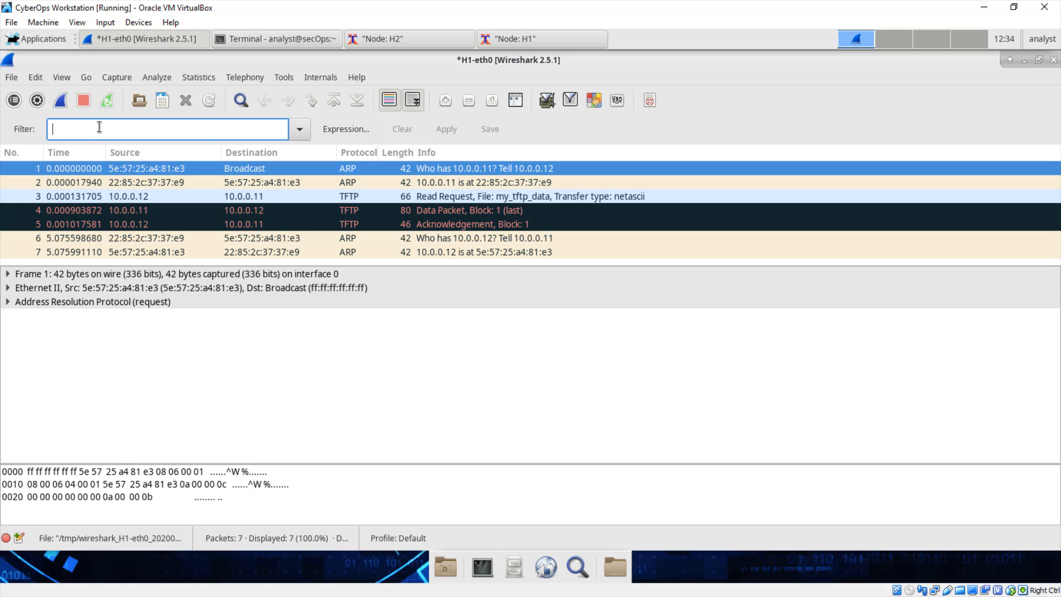
text(tf)
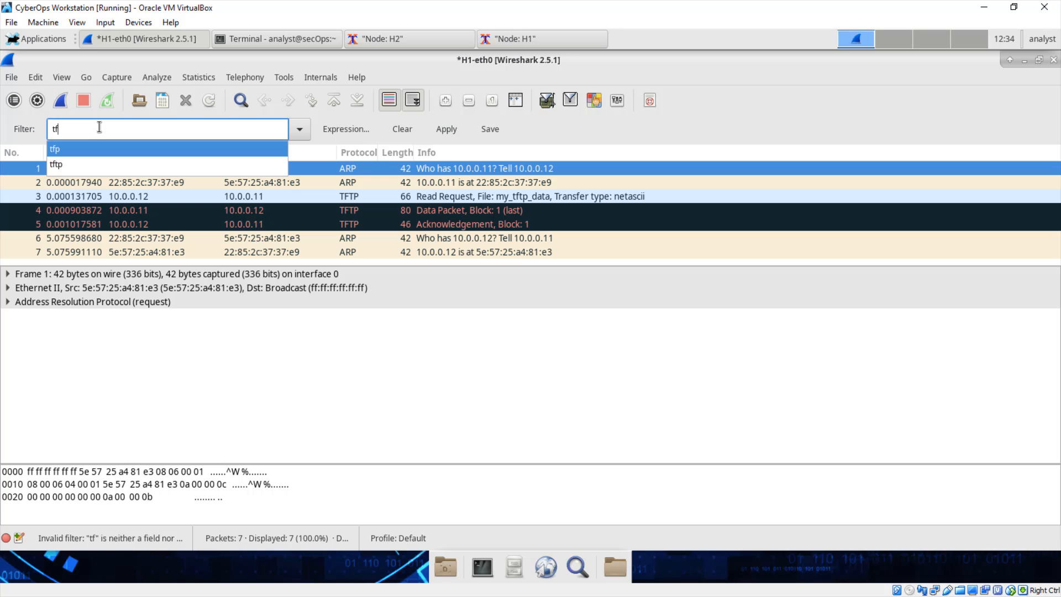
key(Down)
key(Return)
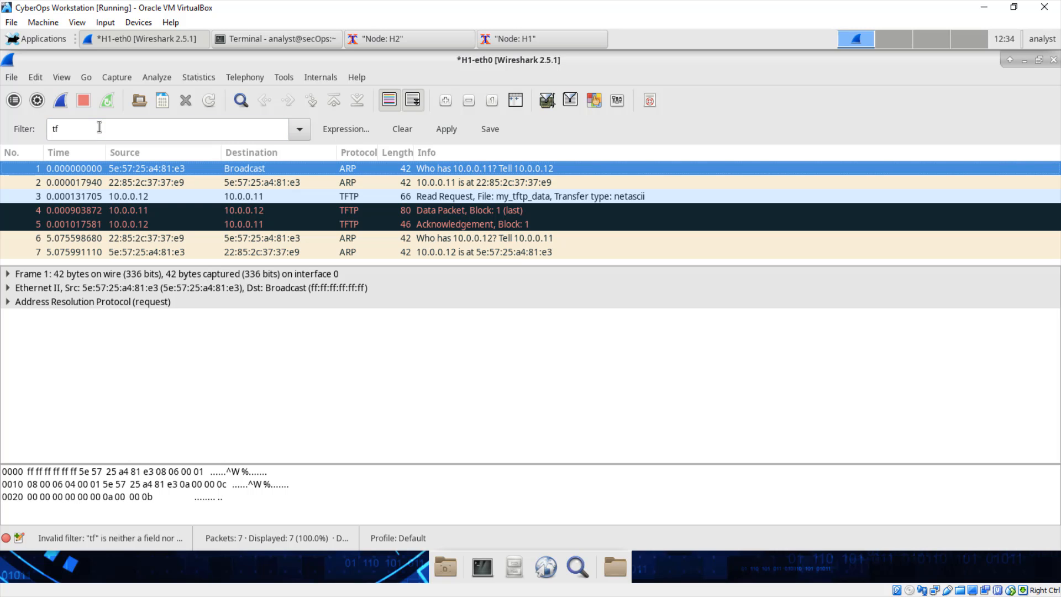
text(tp)
key(Return)
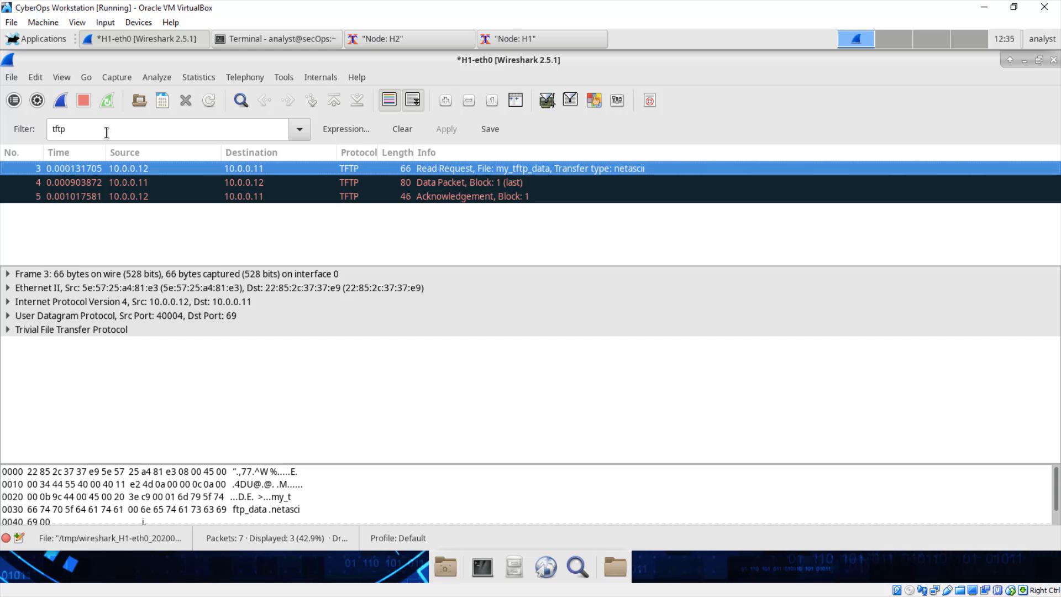
- Expand the UDP and TFTP details of the Read Request packet and examine its source port, destination port, length and checksum
click(32, 317)
click(8, 315)
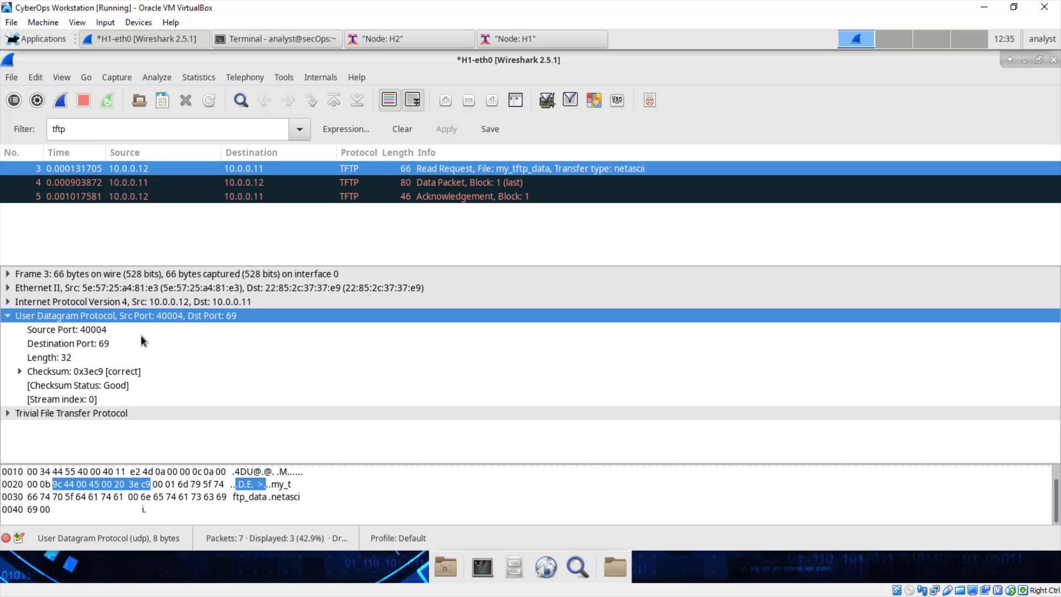
click(8, 413)
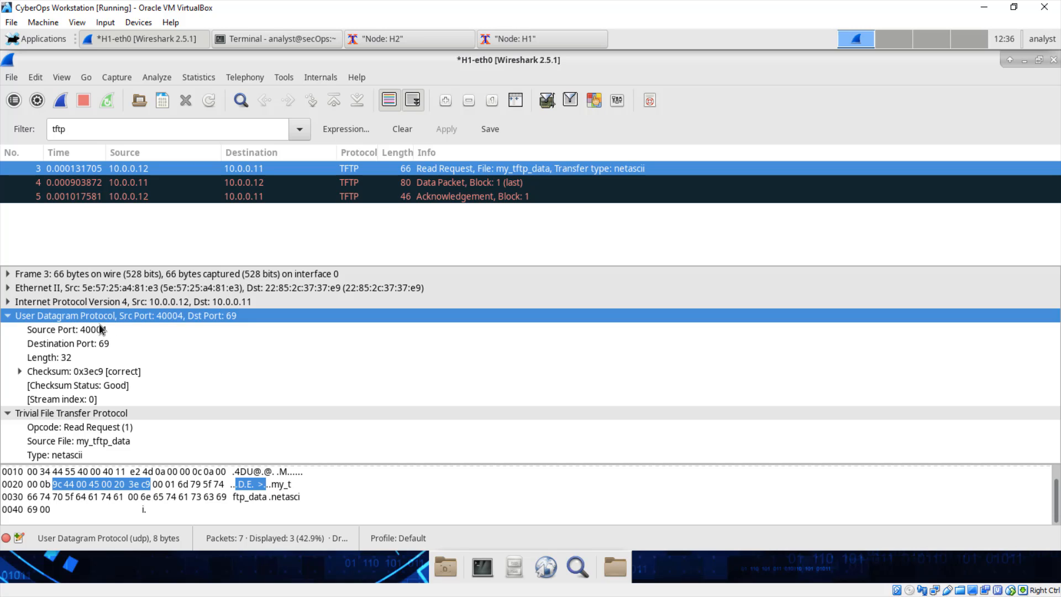
click(93, 330)
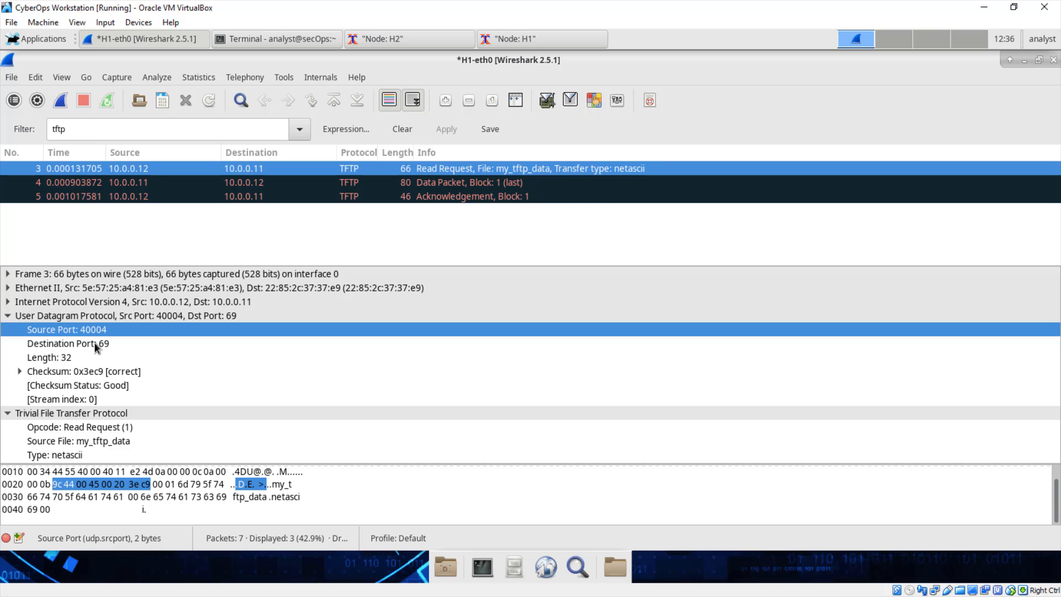
click(95, 344)
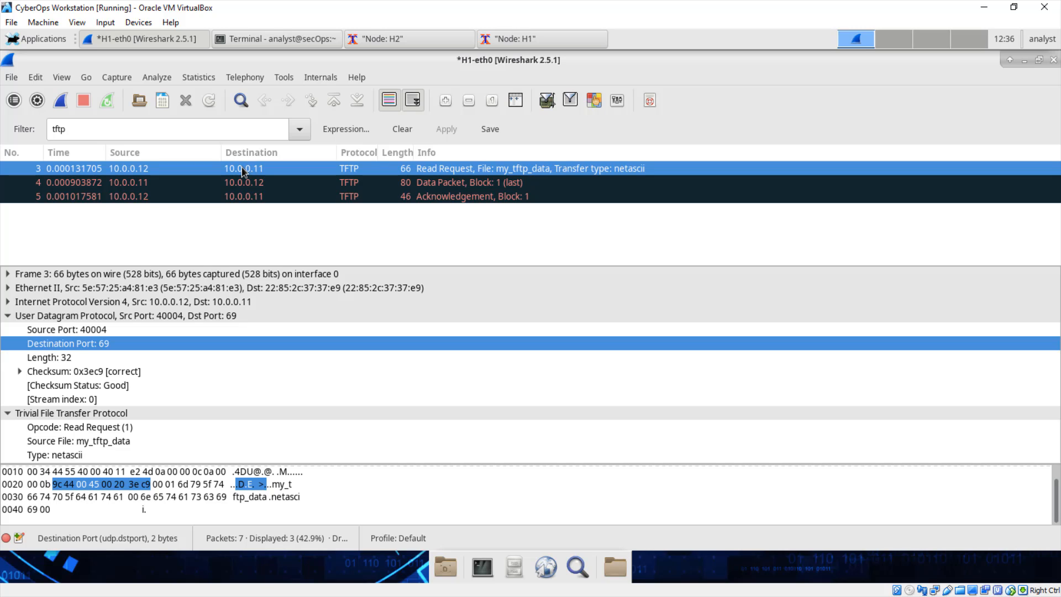
click(84, 329)
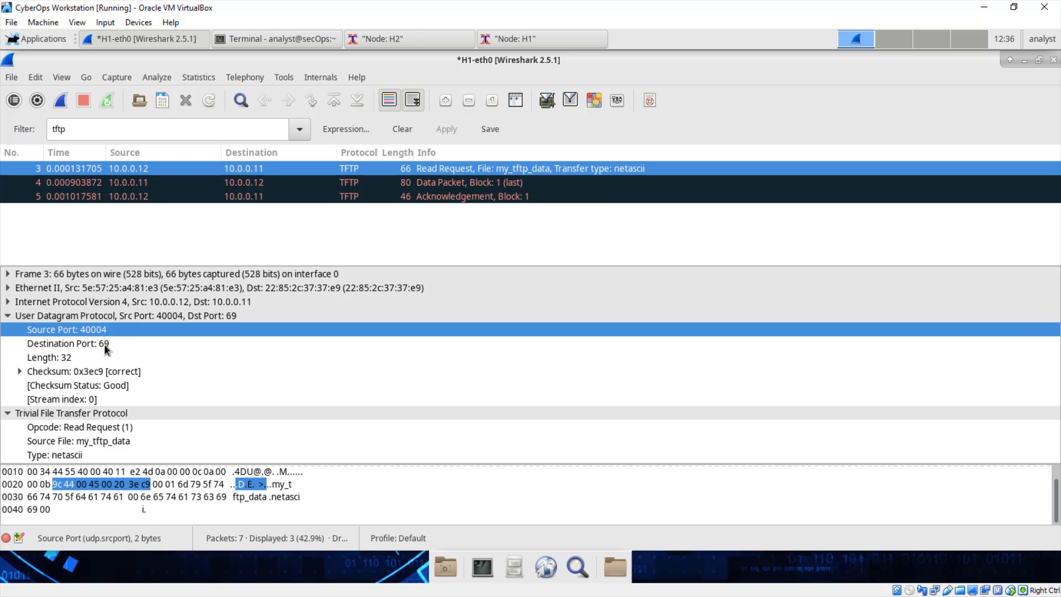
click(105, 344)
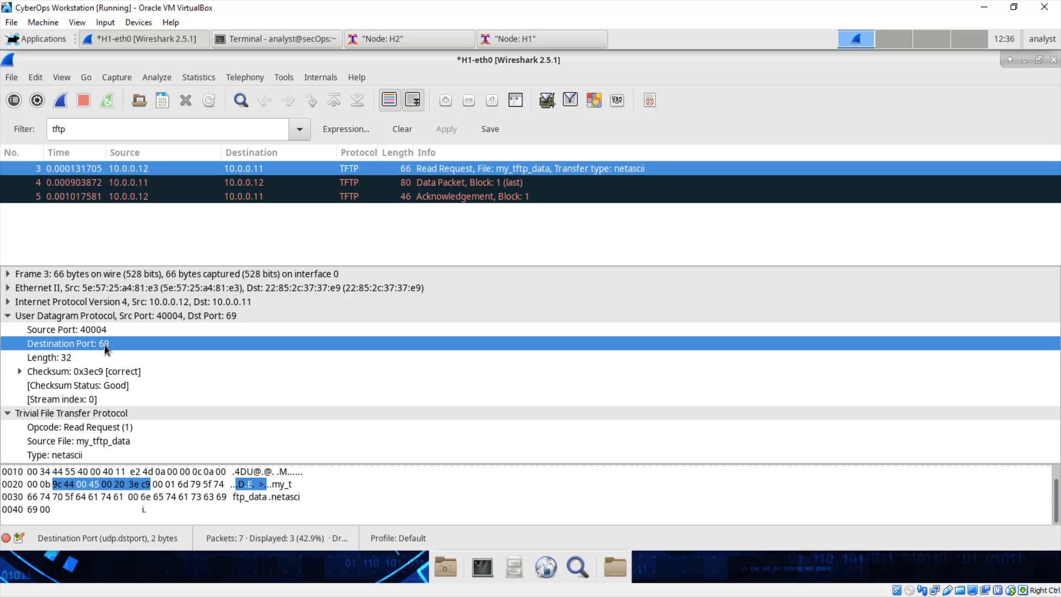
click(87, 359)
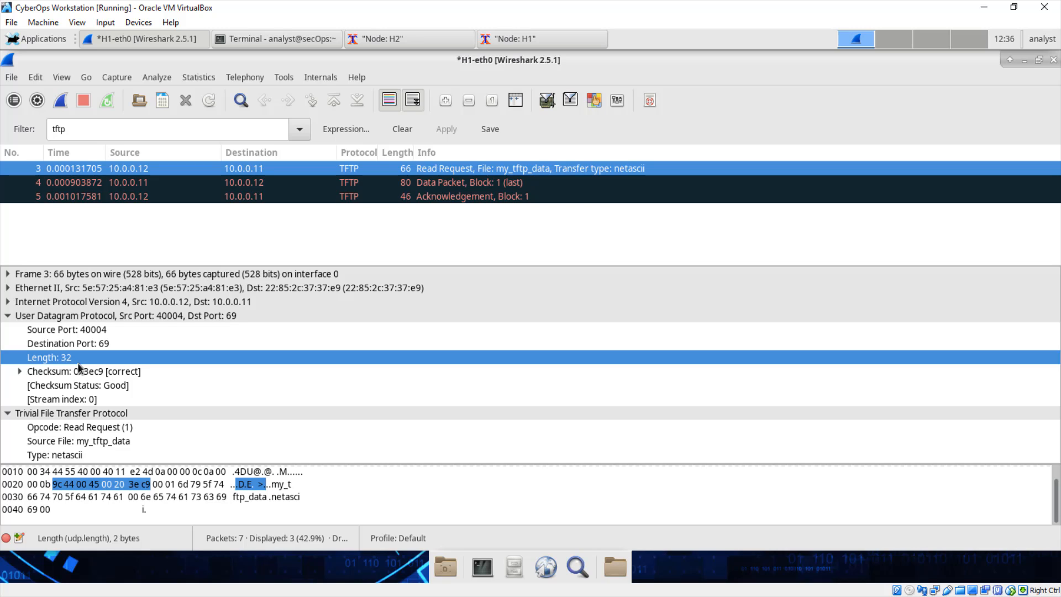
click(96, 374)
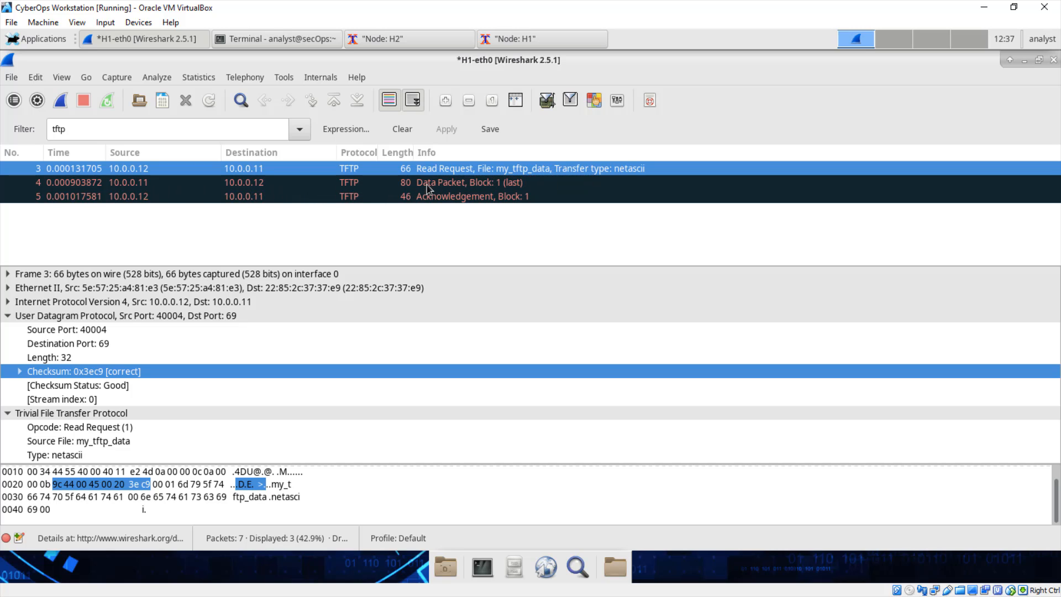
- Select the TFTP Data Packet and examine its UDP source port, destination port, length and checksum
click(359, 185)
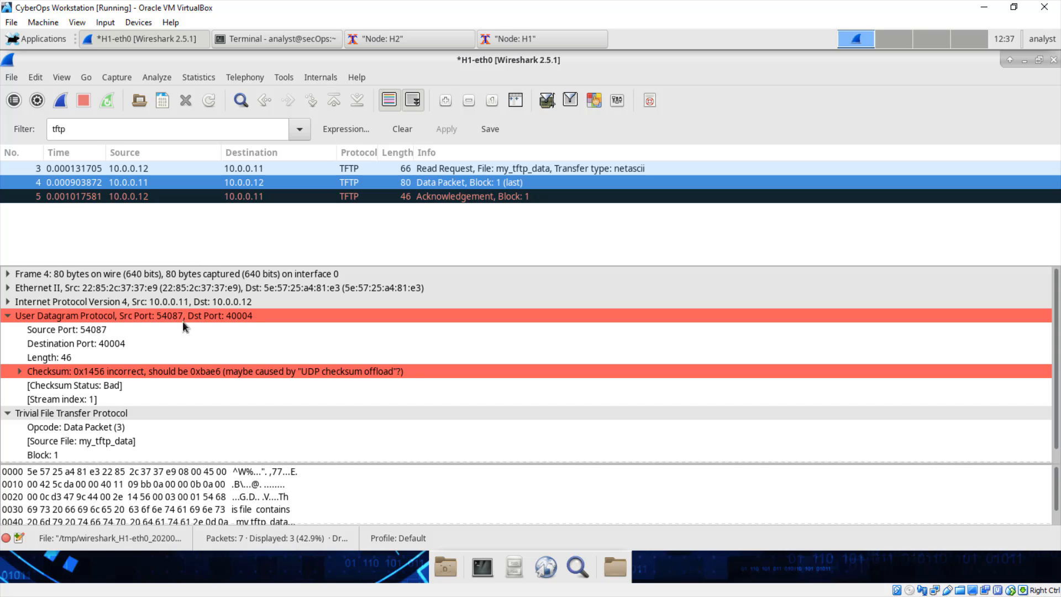
click(100, 332)
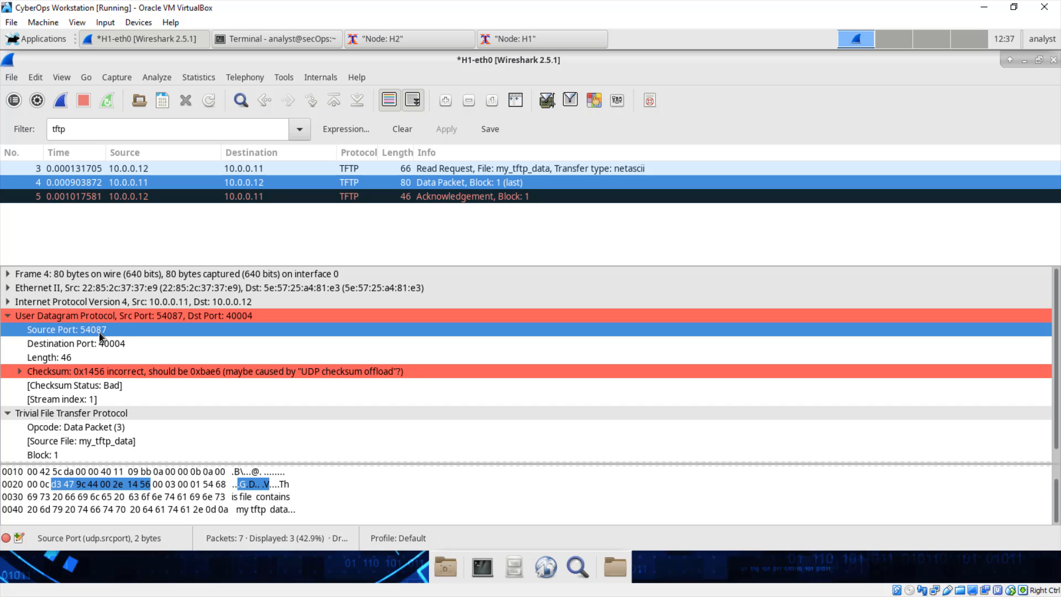
click(116, 345)
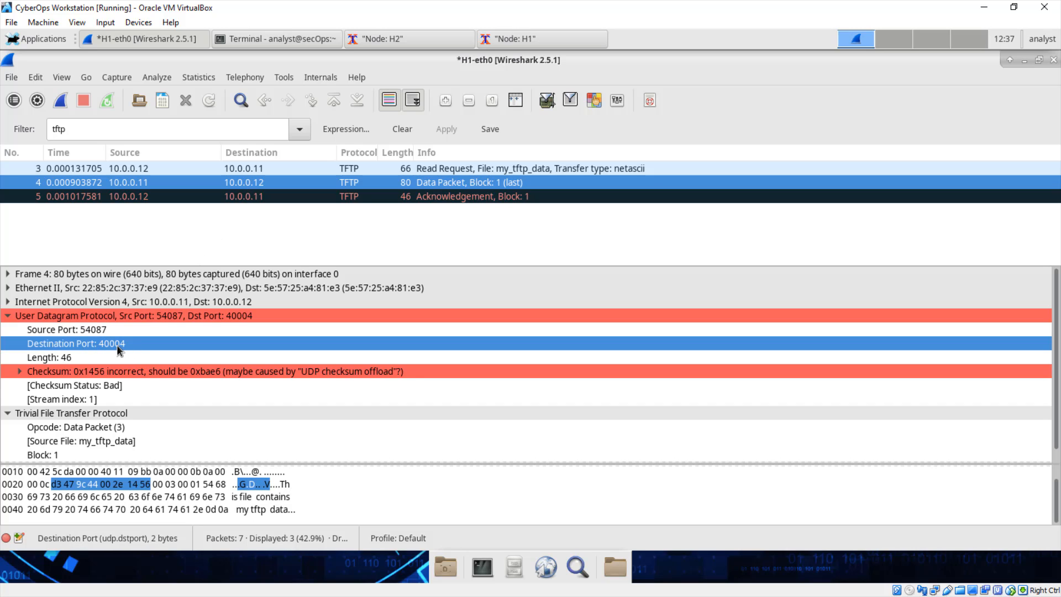
click(77, 363)
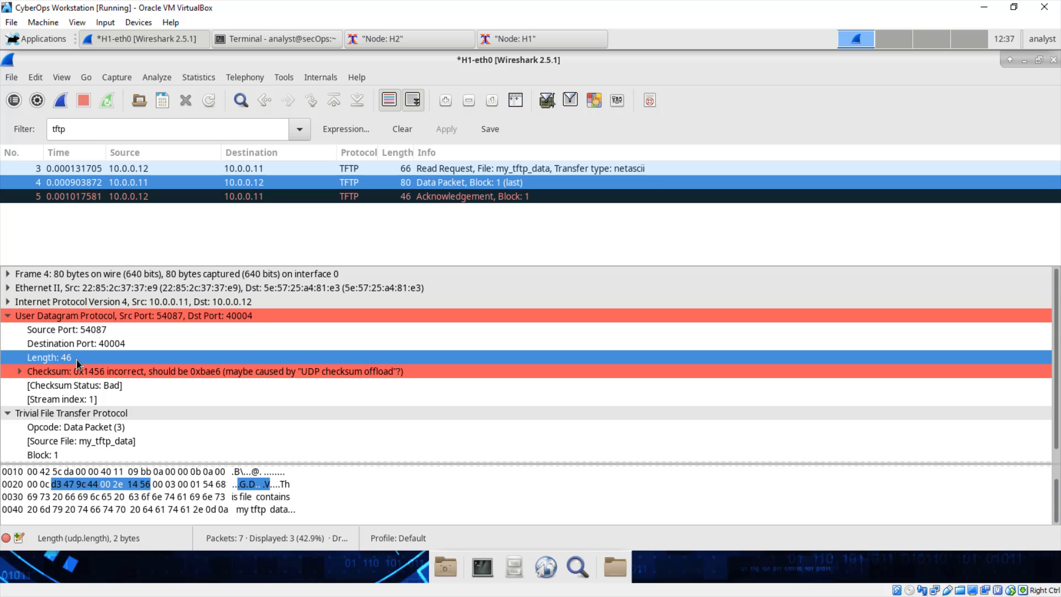
click(118, 373)
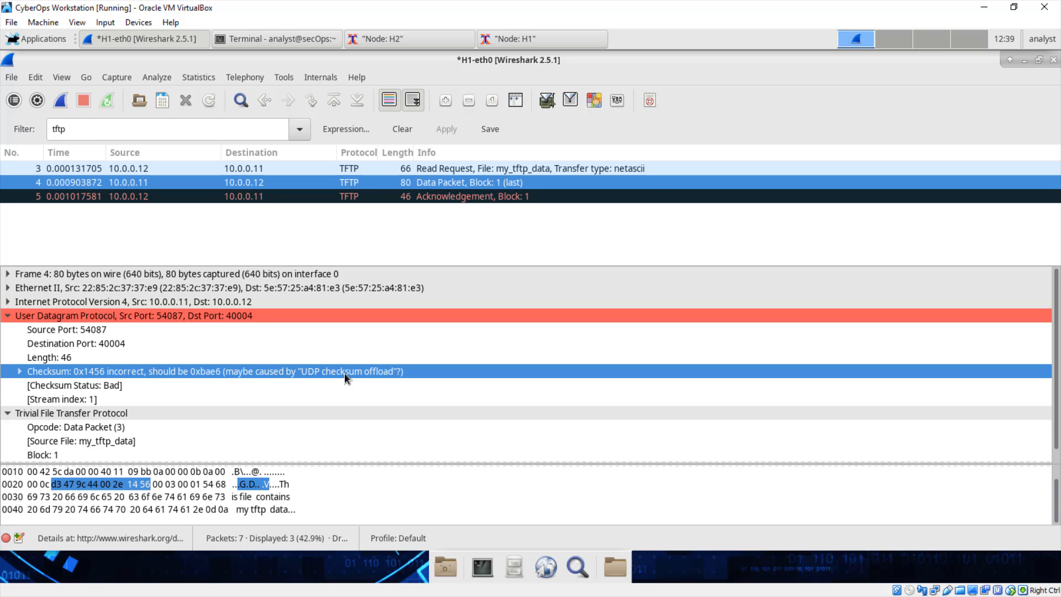
- Quit Wireshark without saving the captured packets, and shut down Mininet from the terminal with quit
click(1054, 60)
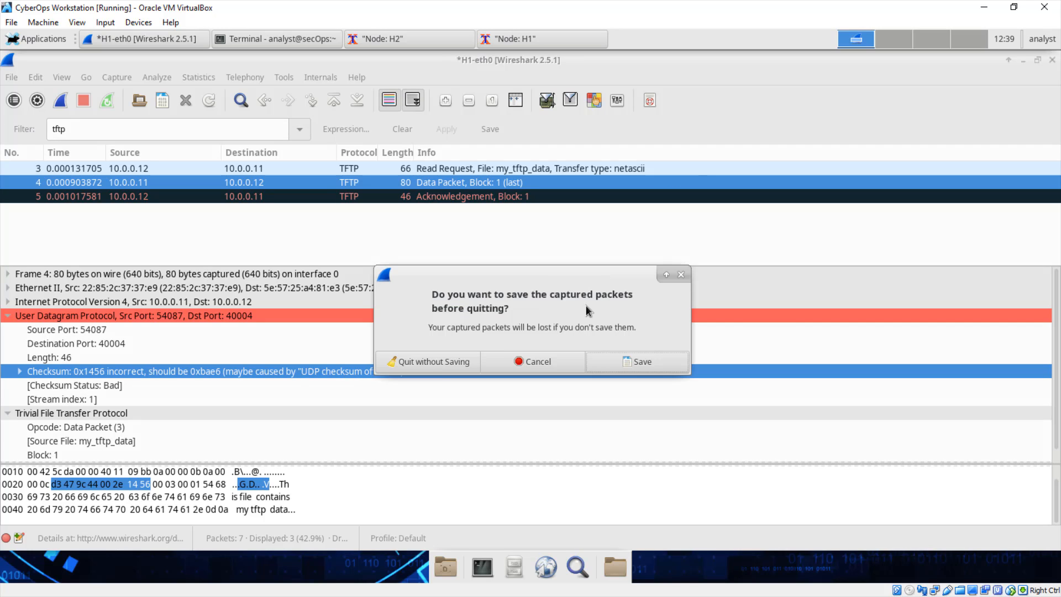
click(432, 364)
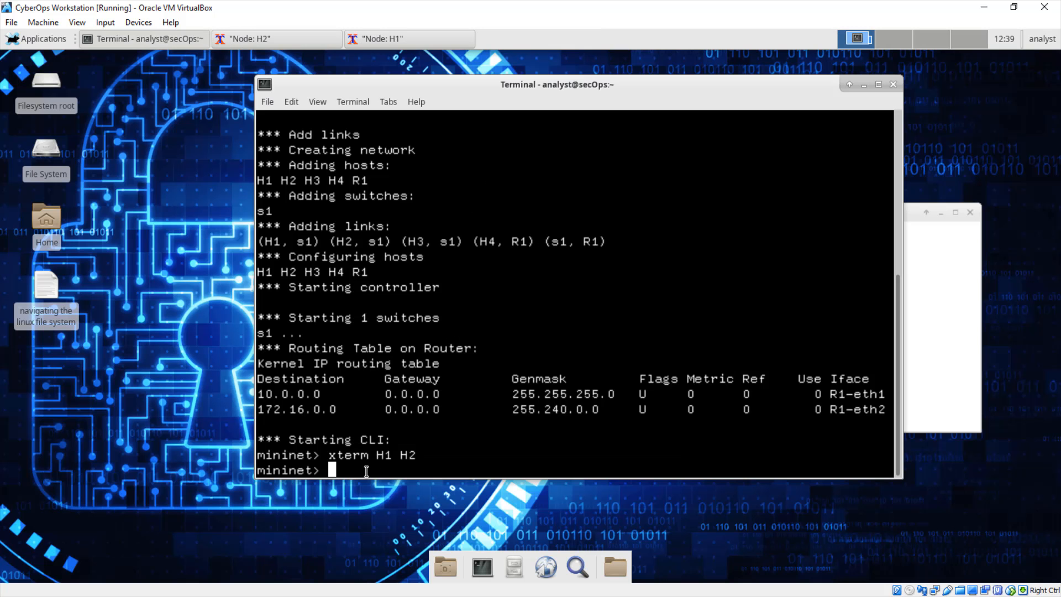
text(quit)
key(BackSpace)
key(BackSpace)
text(it)
key(Return)
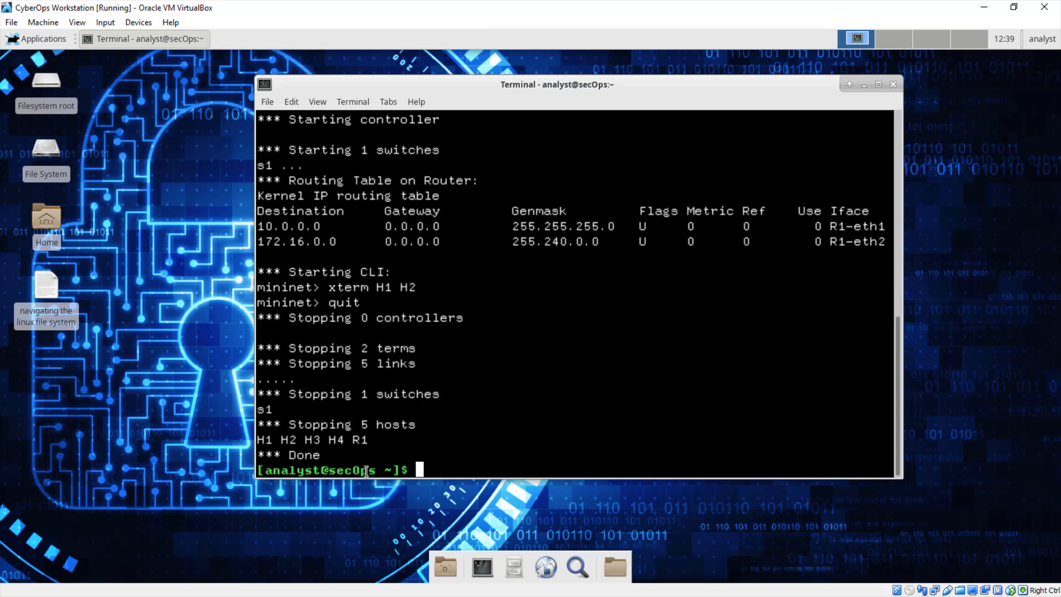
- Clean up the Mininet processes with sudo mn -c, entering the sudo password, and highlight the final line of the output
text(sudo mn)
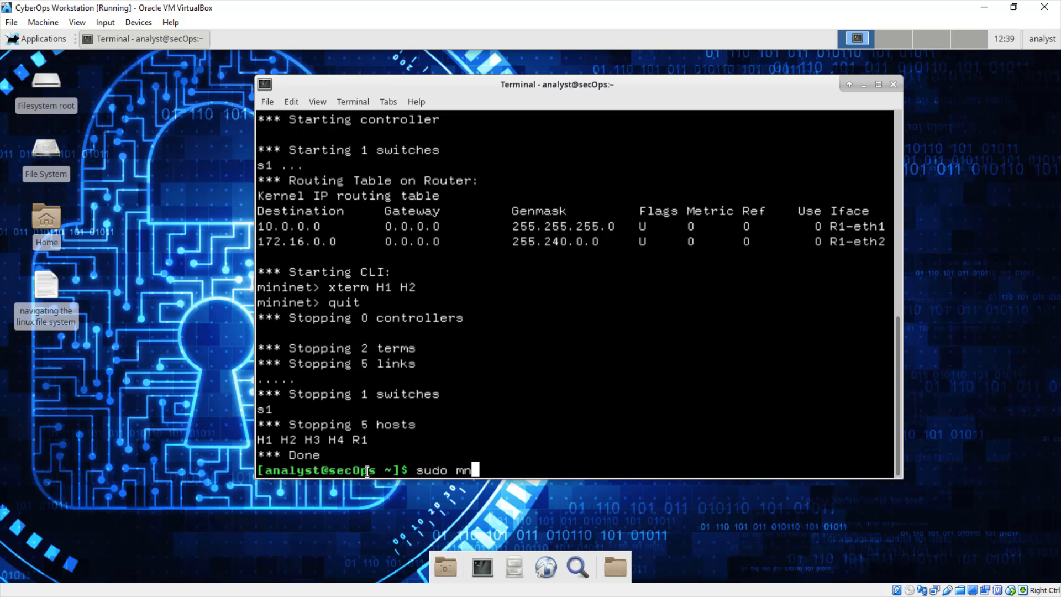
text( -c)
key(Return)
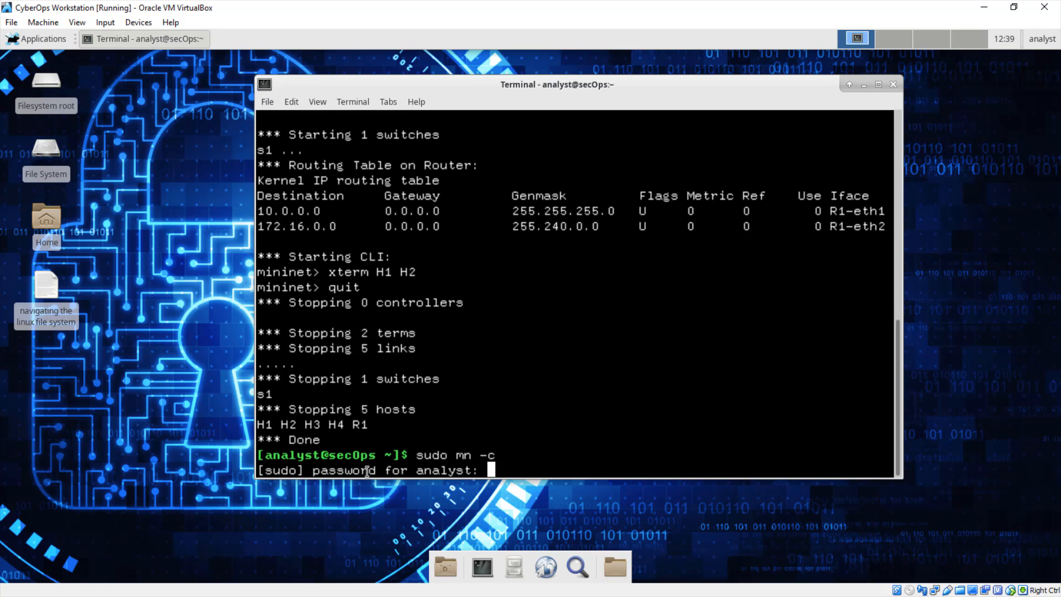
key(Return)
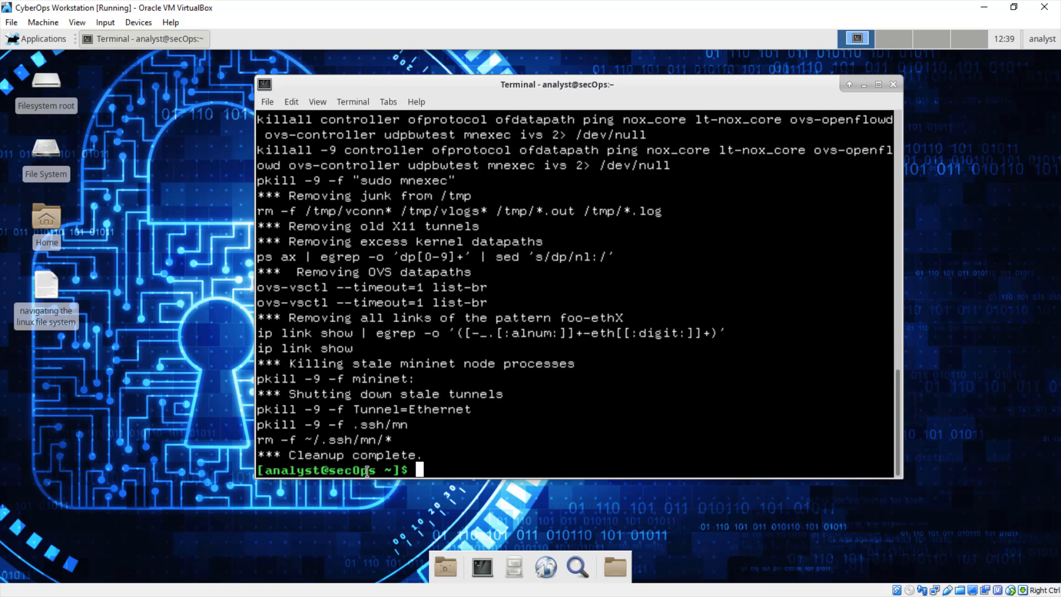
drag(424, 454, 256, 456)
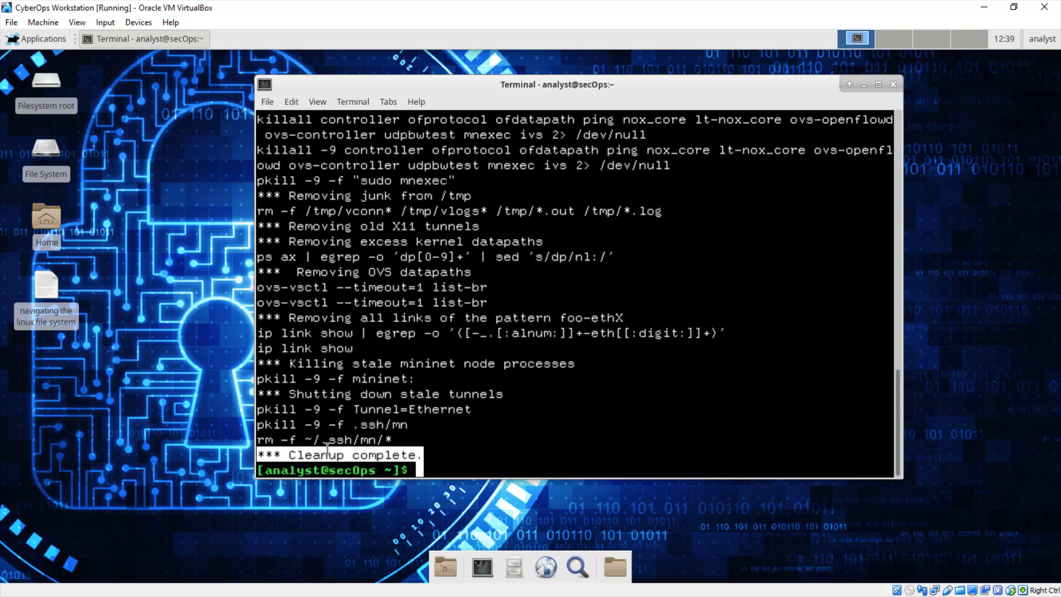